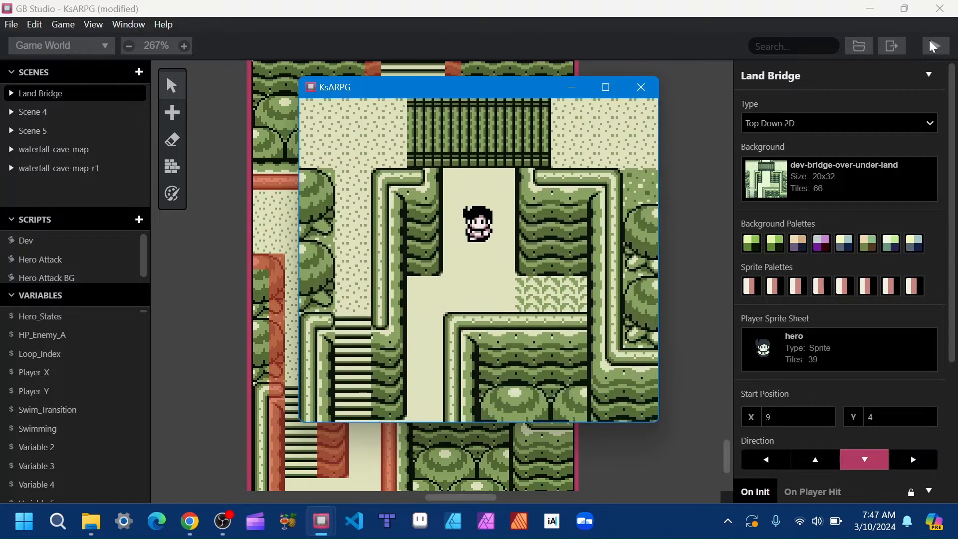
Playtest the Land Bridge scene by walking the hero north under the bridge and back out to the south.
key(Up)
key(Down)
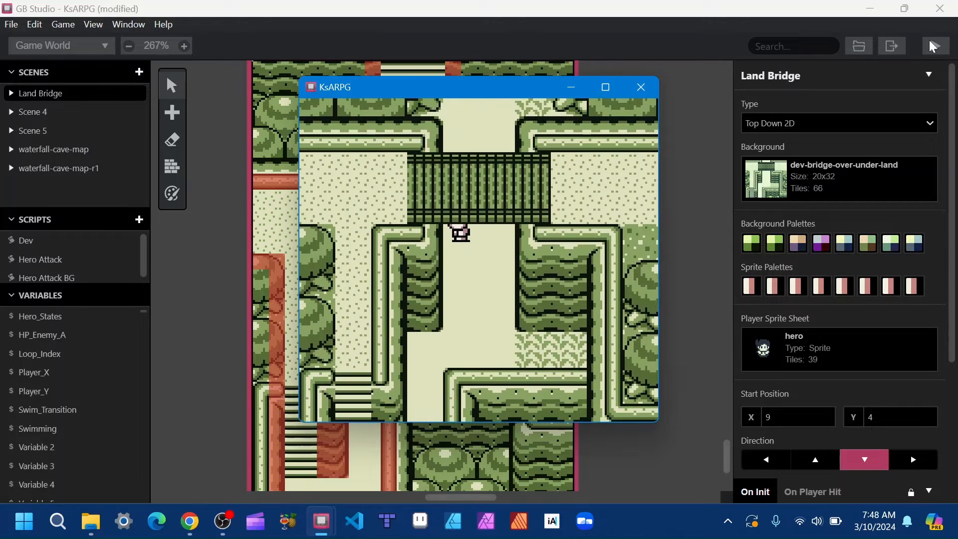
key(Right)
key(Left)
key(Down)
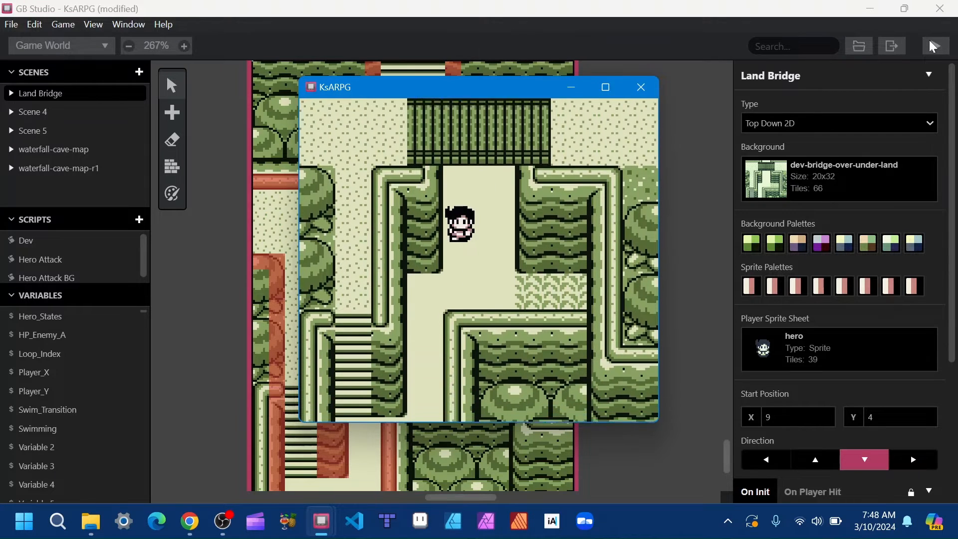
Walk the hero south along the lower path and up the stairs to the upper ground west of the bridge.
key(Left)
key(Down)
key(Down)
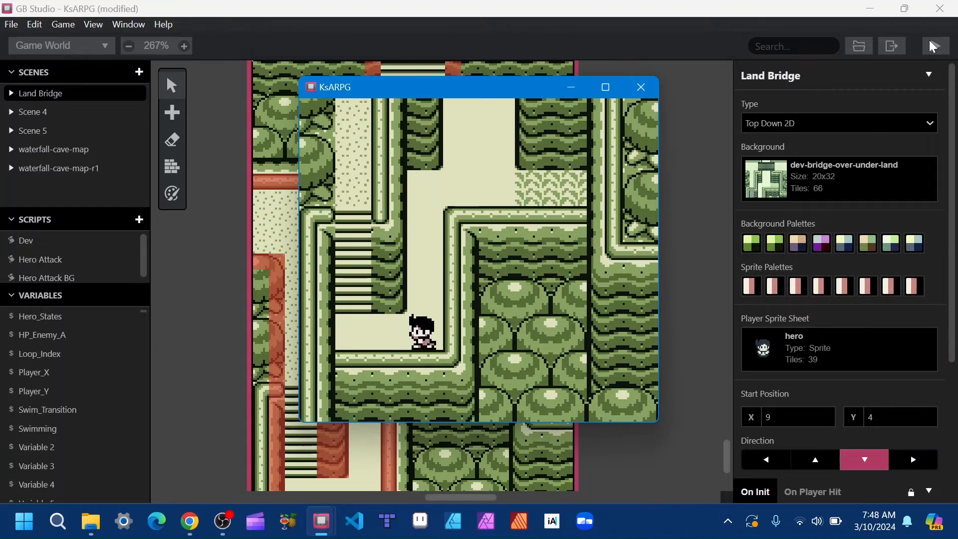
key(Left)
key(Up)
key(Up)
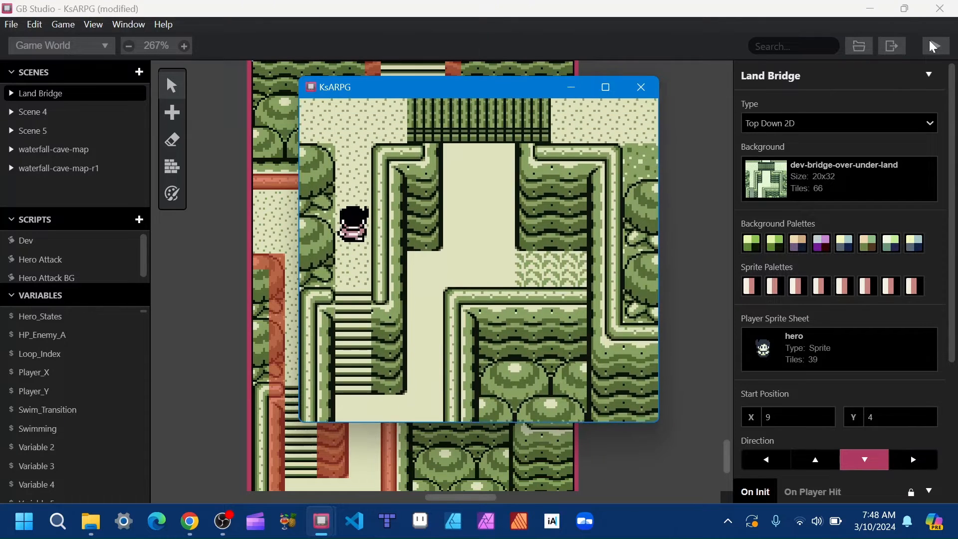
Walk the hero onto the bridge, test its upper and lower edges for collisions, and return to the west side.
key(Right)
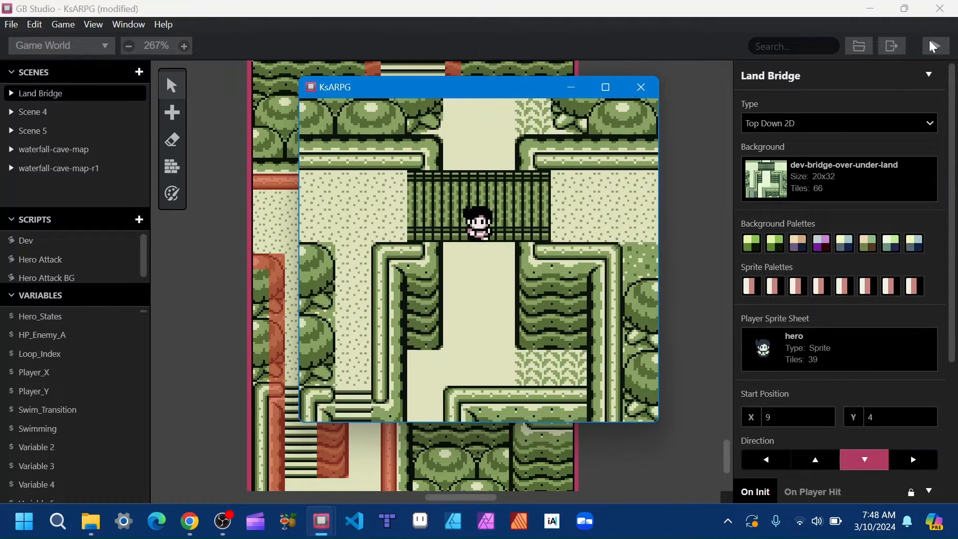
key(Up)
key(Down)
key(Right)
key(Up)
key(Left)
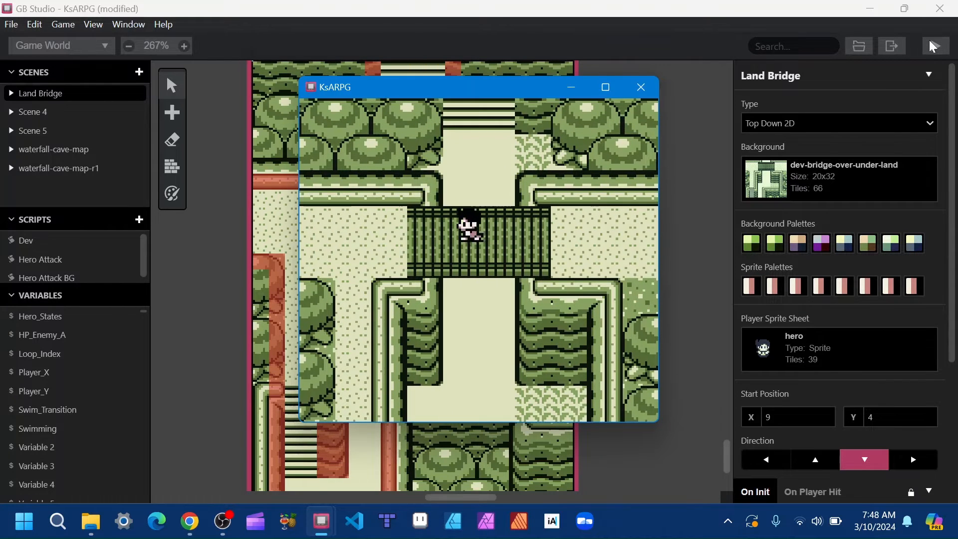
key(Down)
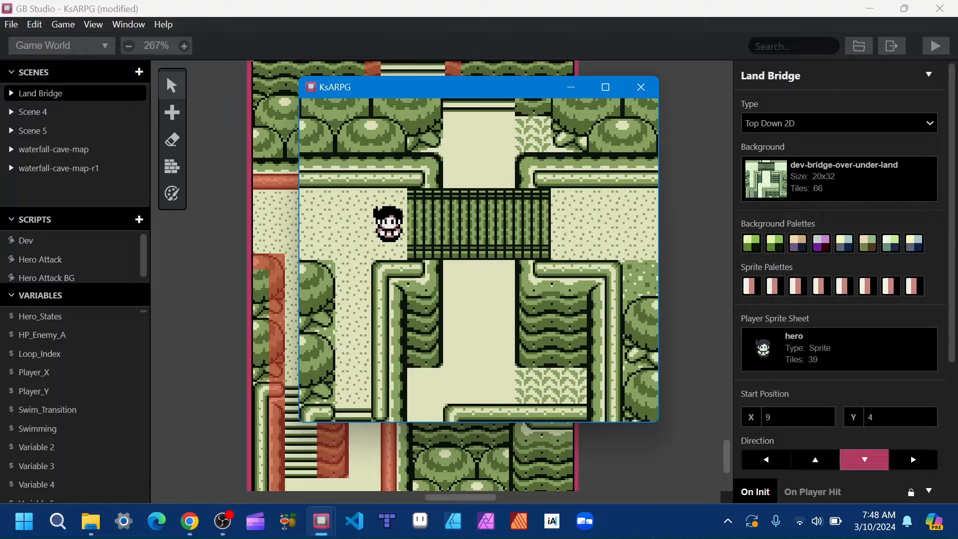
Close the playtest and move the trigger covering the bridge down the scene to X 7, Y 17.
click(654, 93)
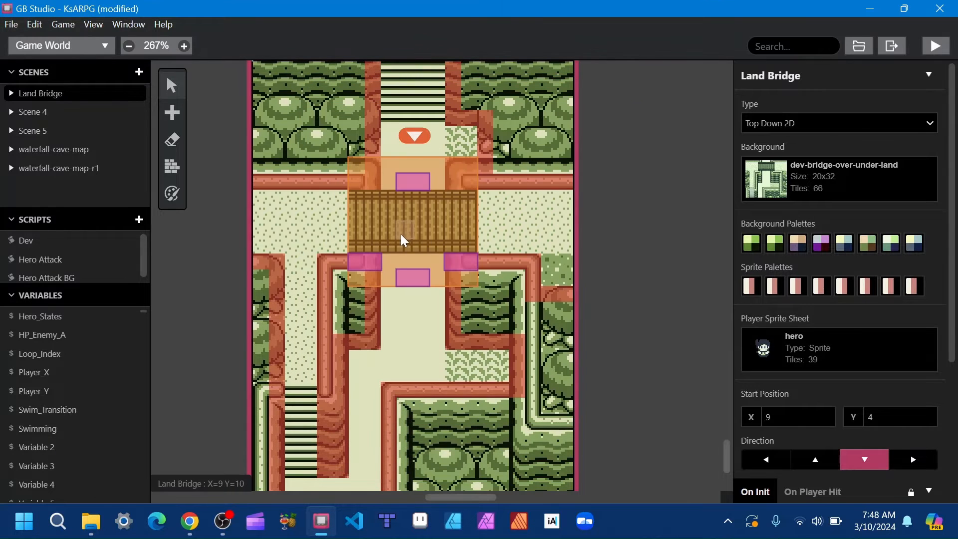
click(421, 217)
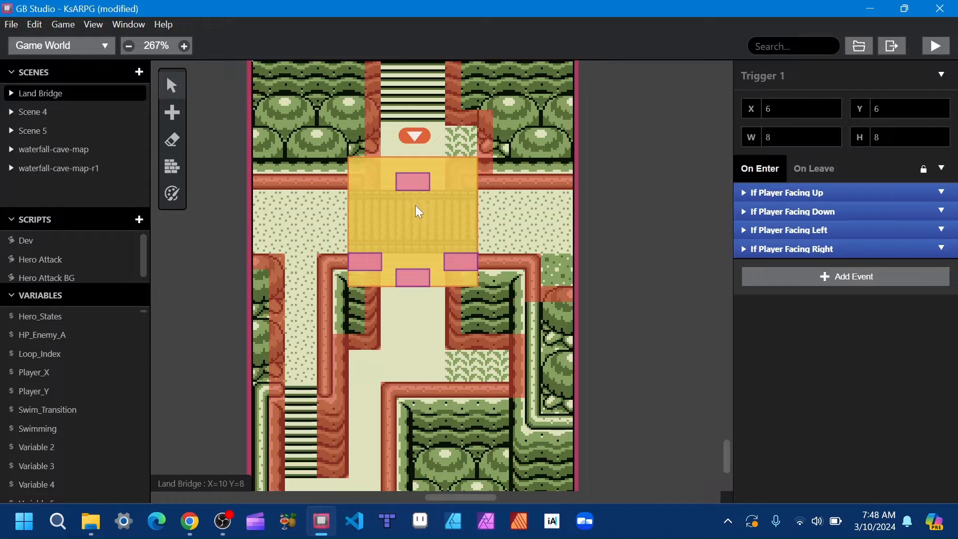
drag(419, 211, 367, 348)
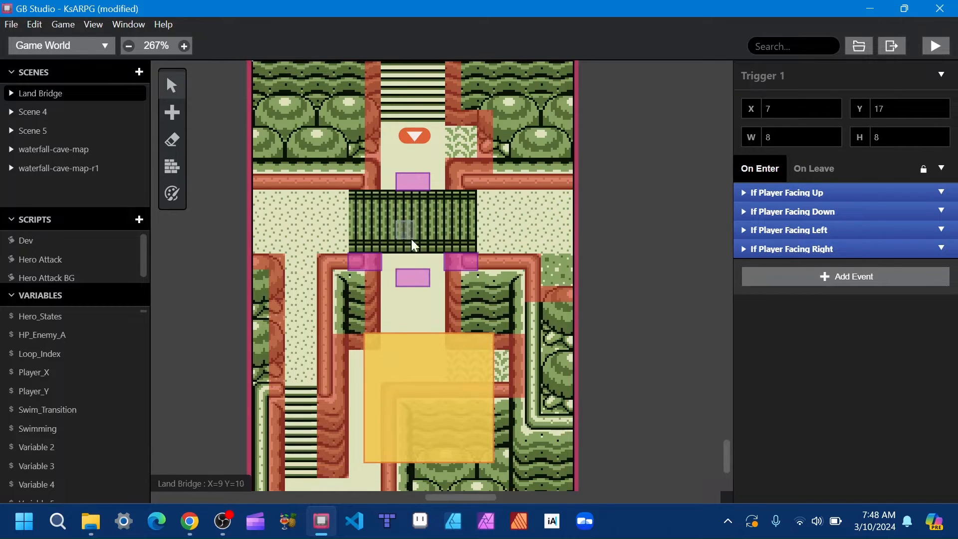
Inspect the properties of the Cave Wall Bottom and Cave Wall Top actors at the bridge's passage.
click(413, 278)
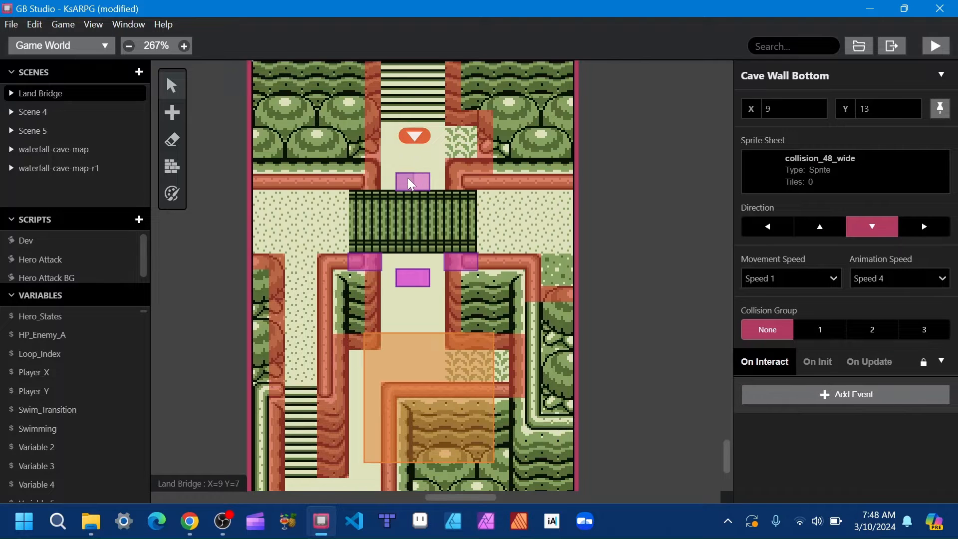
click(408, 178)
click(413, 278)
click(409, 183)
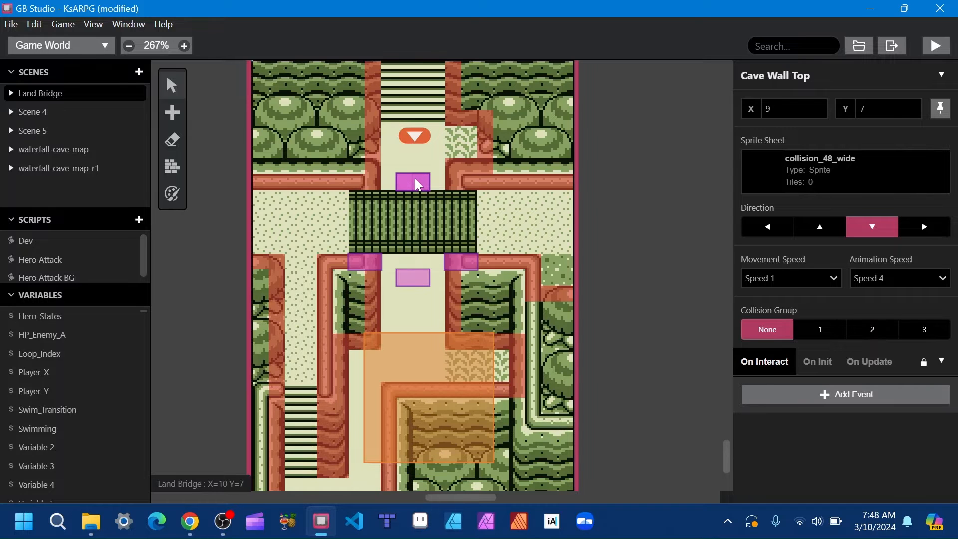
Switch to the sprite editor and compare the canvas and collision box settings of collision_48_tall and collision_48_wide.
click(64, 45)
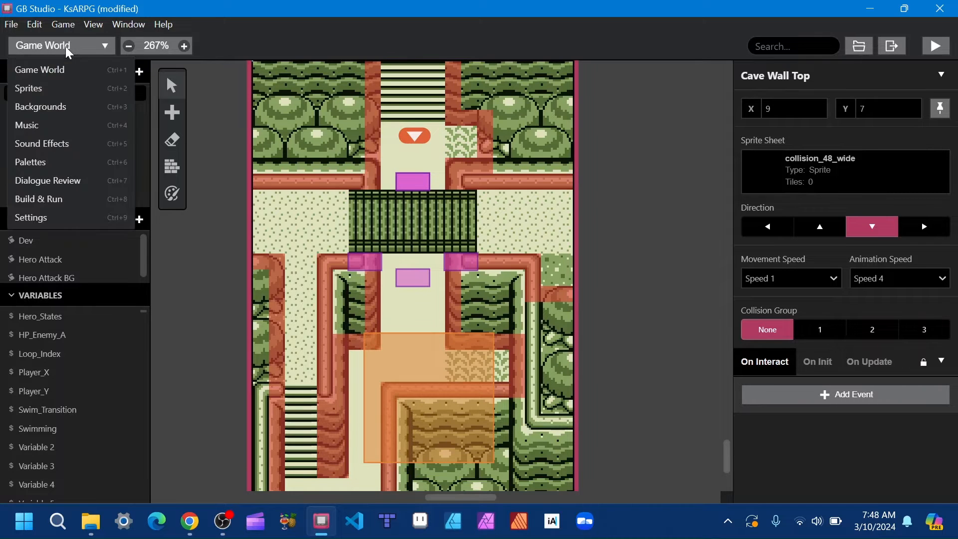
click(54, 87)
click(56, 176)
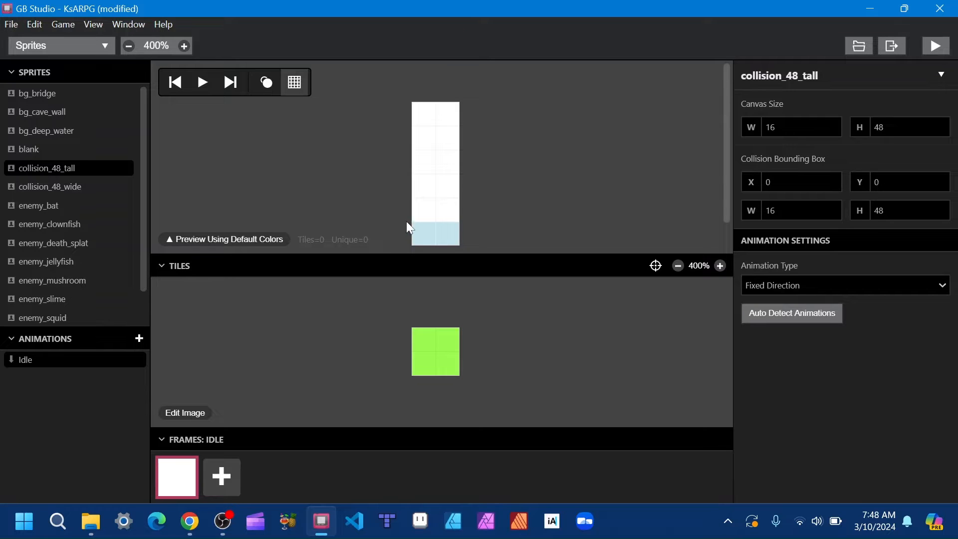
click(70, 194)
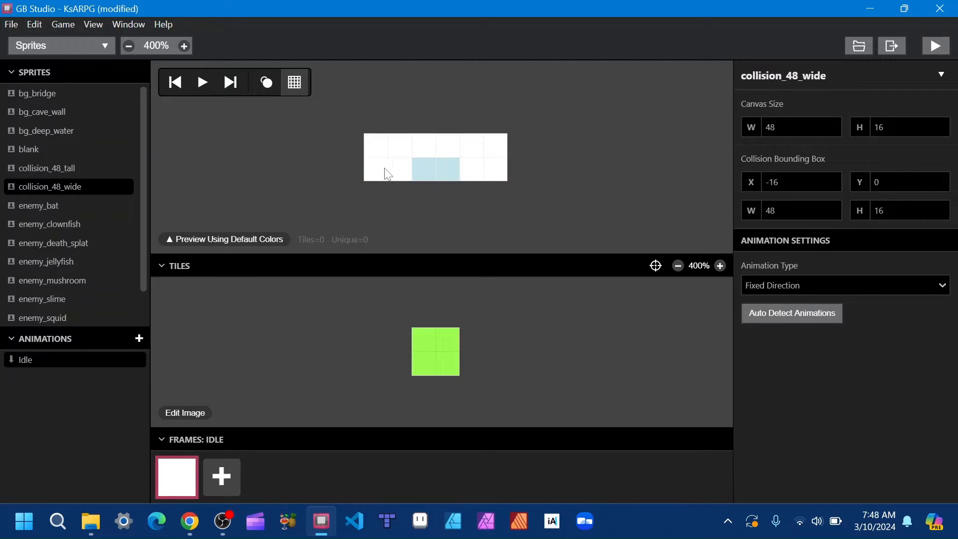
click(52, 169)
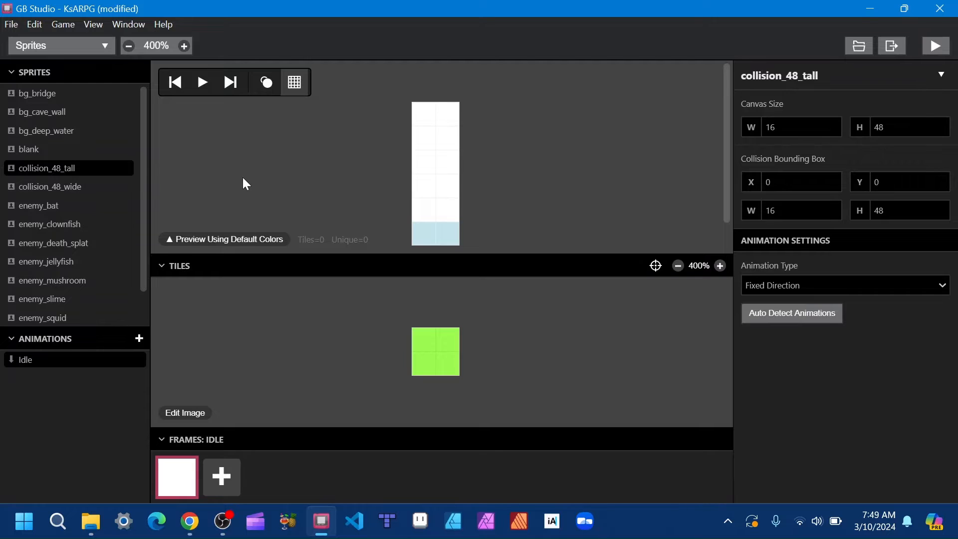
Open the hero sprite and view its hero-default-bg animation state.
scroll(87, 244, down, 1)
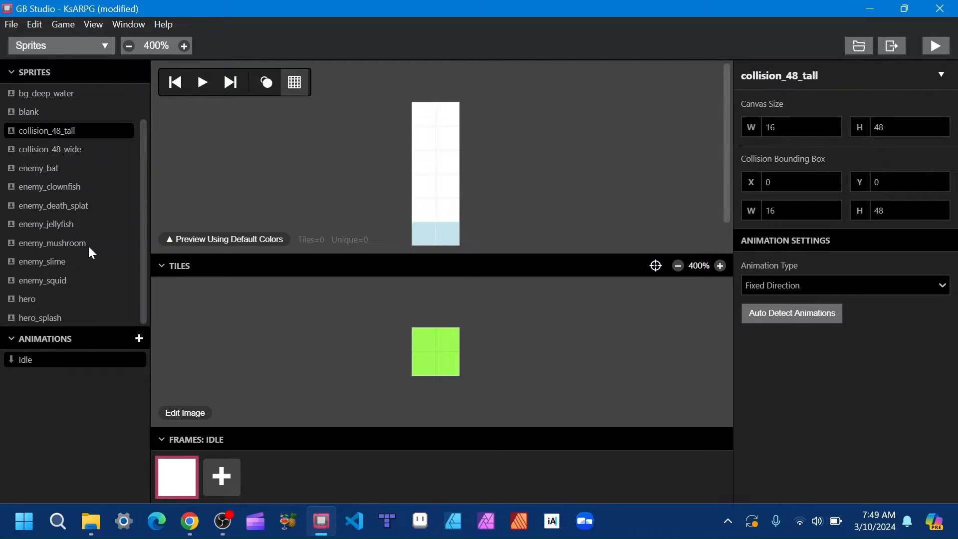
click(33, 300)
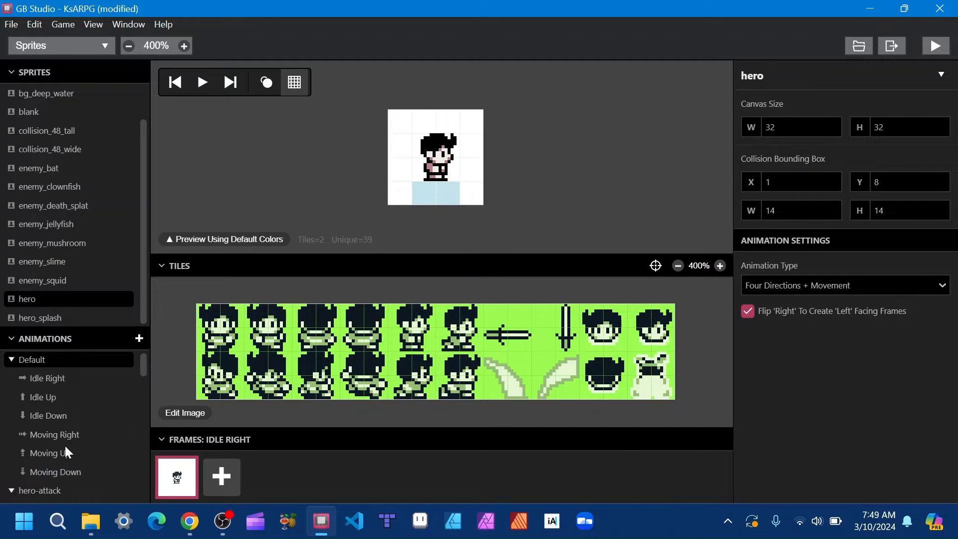
scroll(95, 425, down, 8)
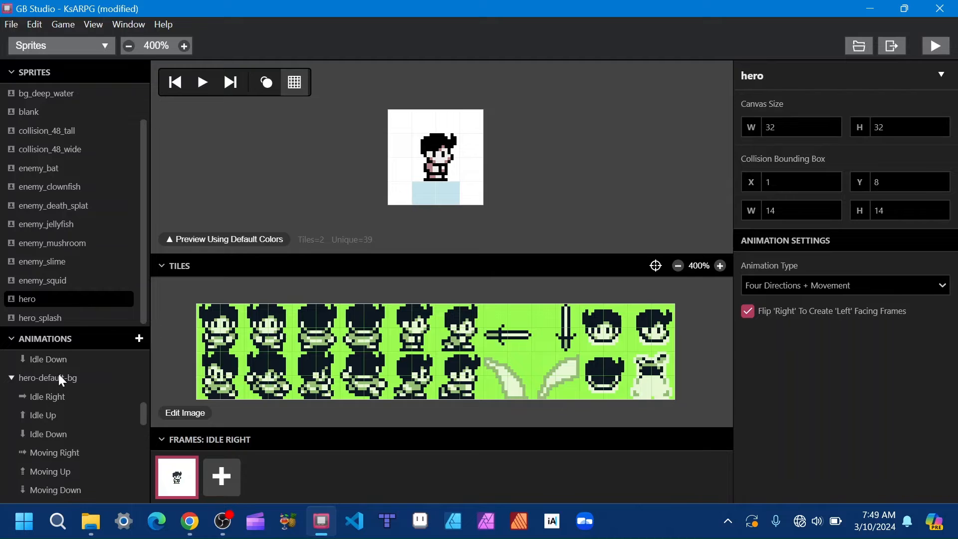
click(70, 379)
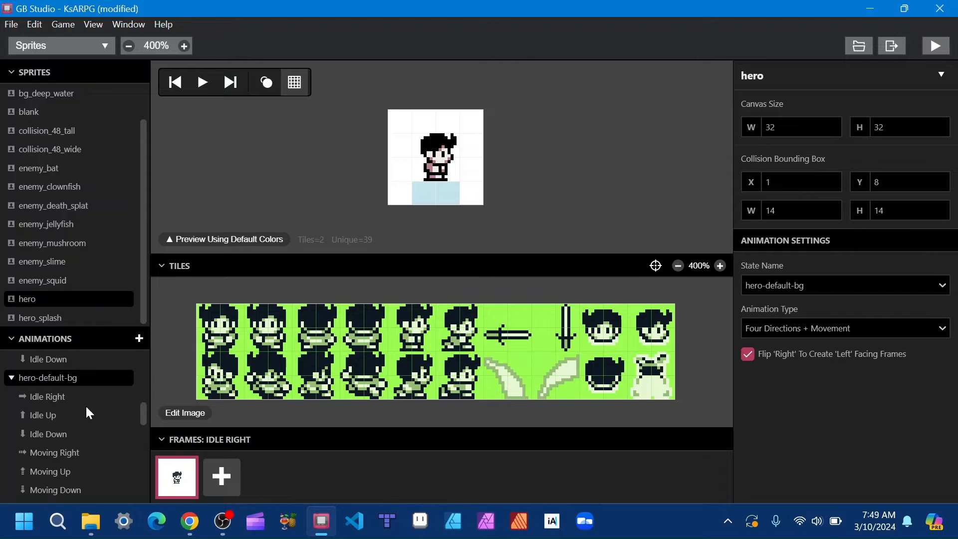
scroll(86, 405, up, 5)
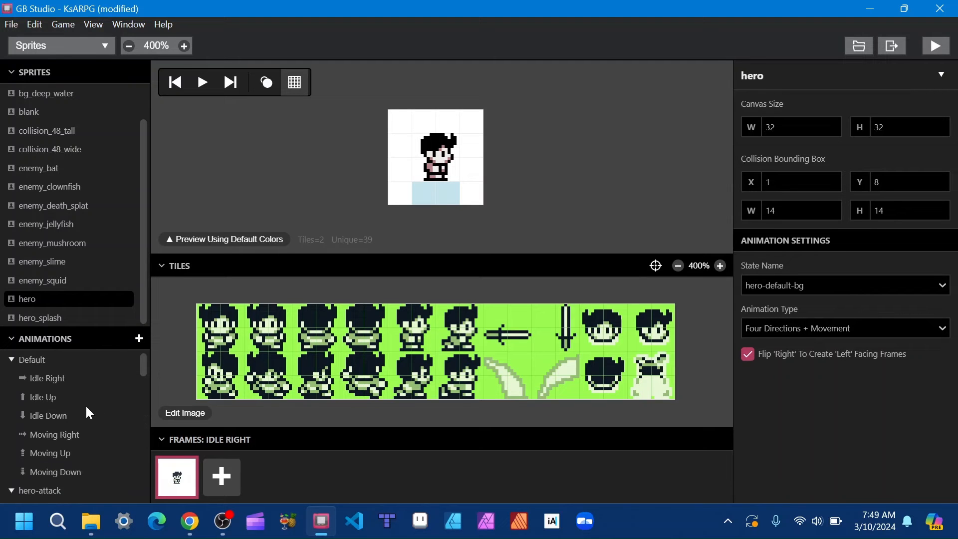
Review the hero's Default state animations: Idle Right, Idle Up, Idle Down and Moving Right.
click(40, 364)
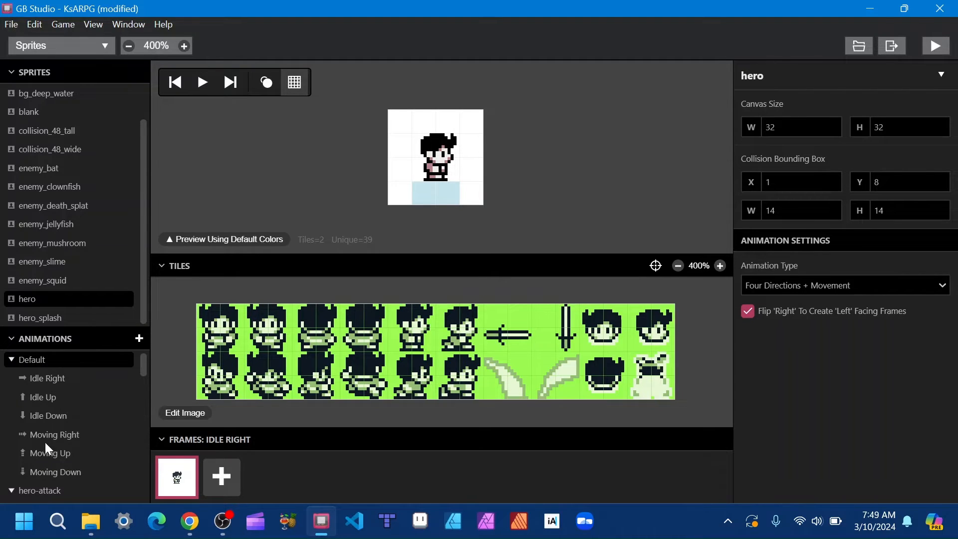
click(52, 379)
click(53, 396)
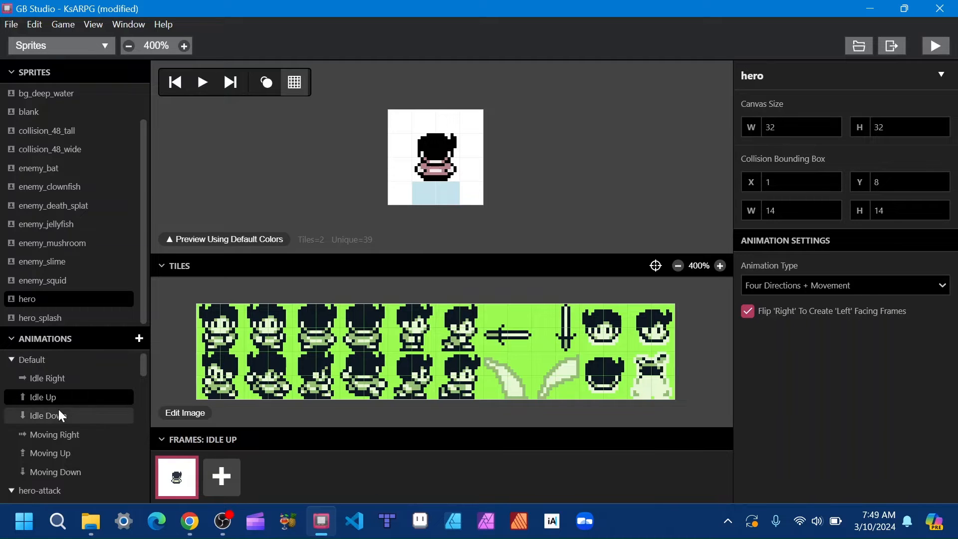
click(58, 414)
click(59, 437)
Select all tiles of the Idle Right frame in hero-default-bg to check the Display behind background layer setting.
scroll(61, 418, down, 5)
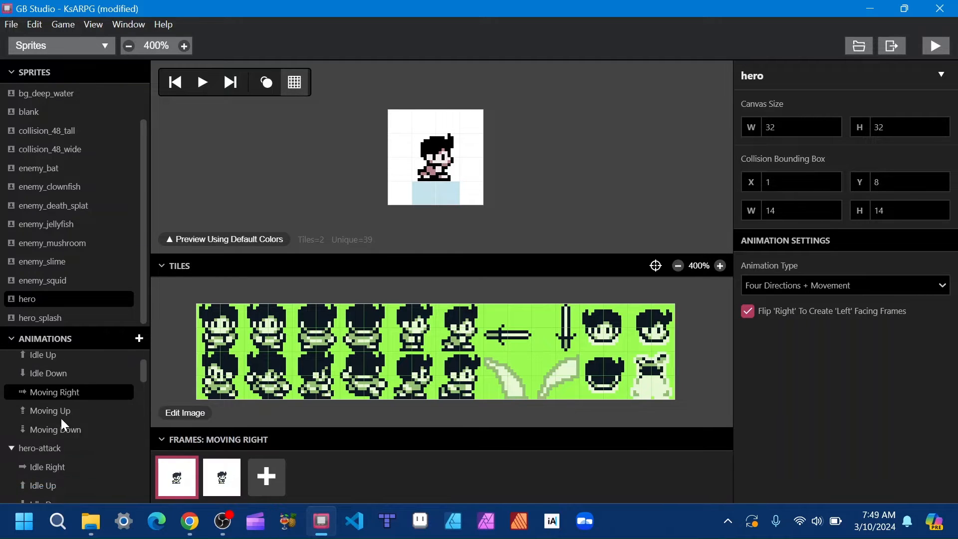
scroll(46, 418, down, 1)
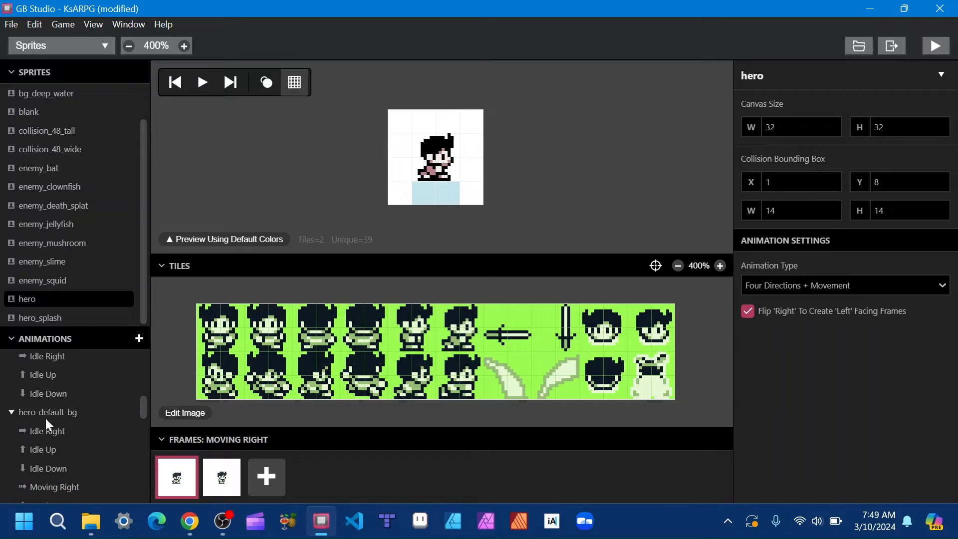
click(37, 414)
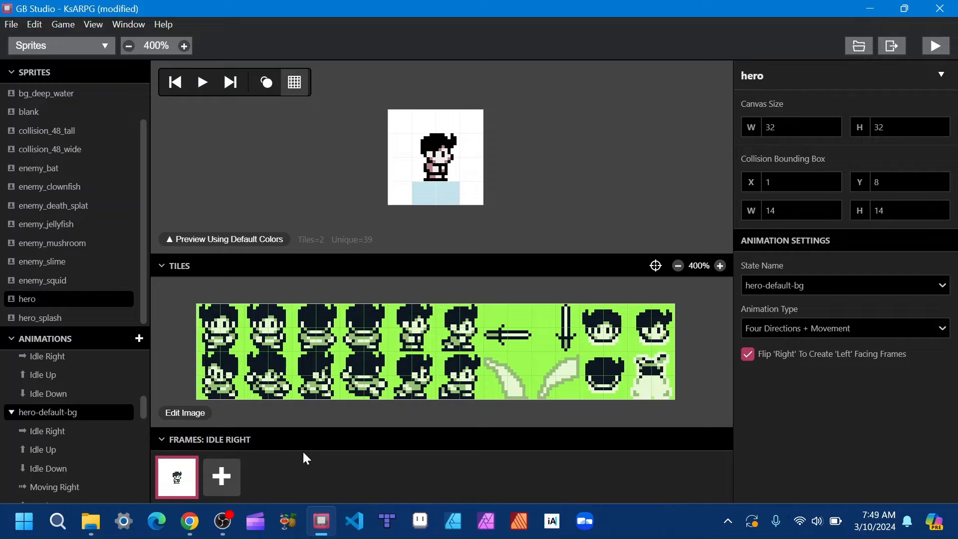
key(ctrl+a)
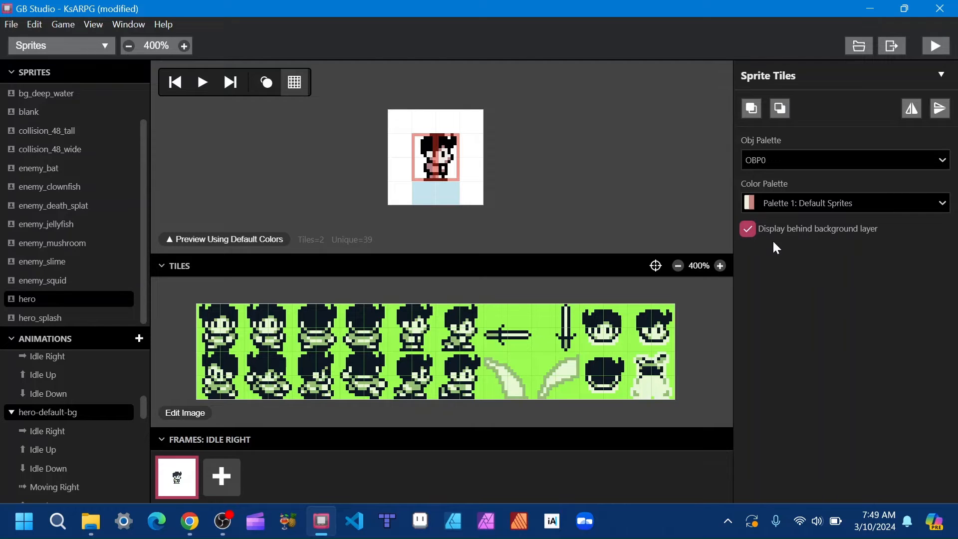
Check the Idle Down animation and both Moving Right frames in hero-default-bg, and return to the Game World view.
scroll(94, 419, down, 1)
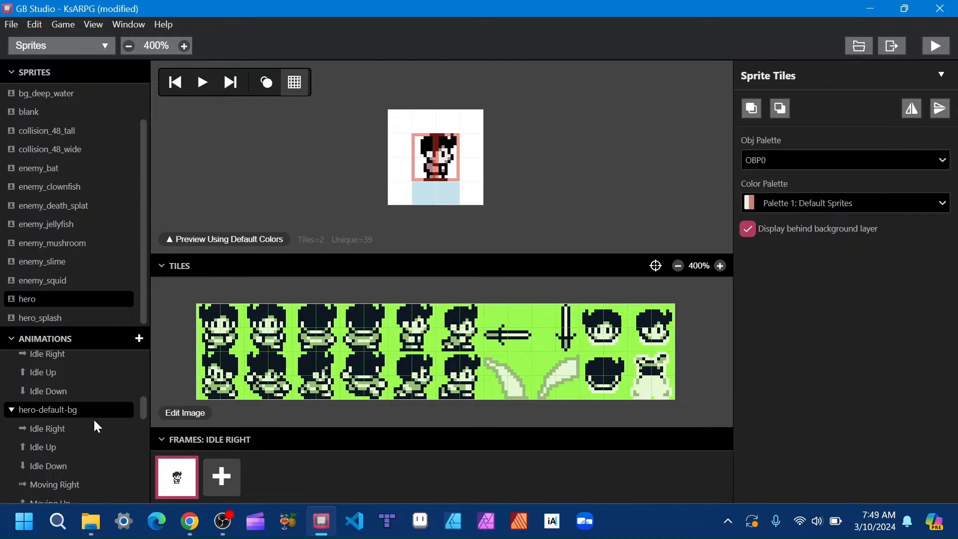
click(58, 409)
click(58, 423)
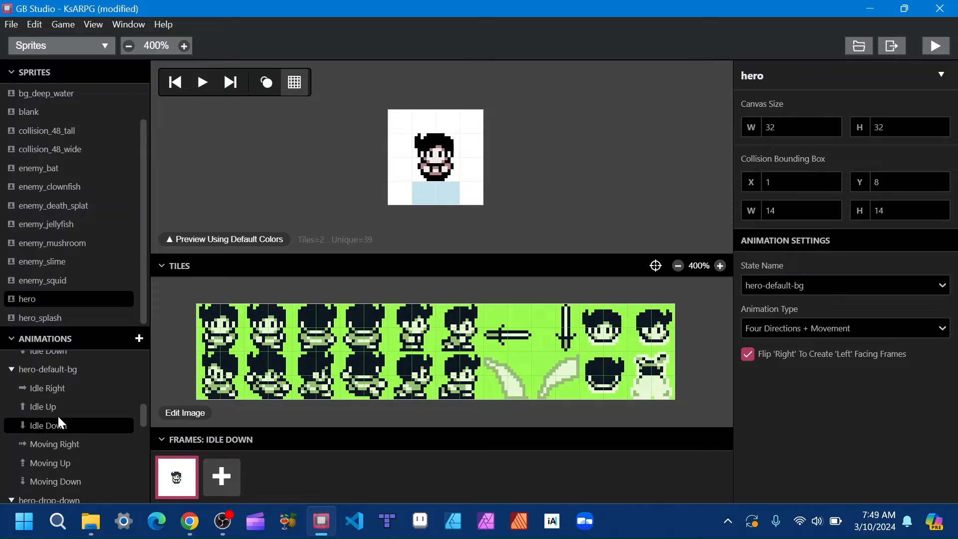
click(62, 448)
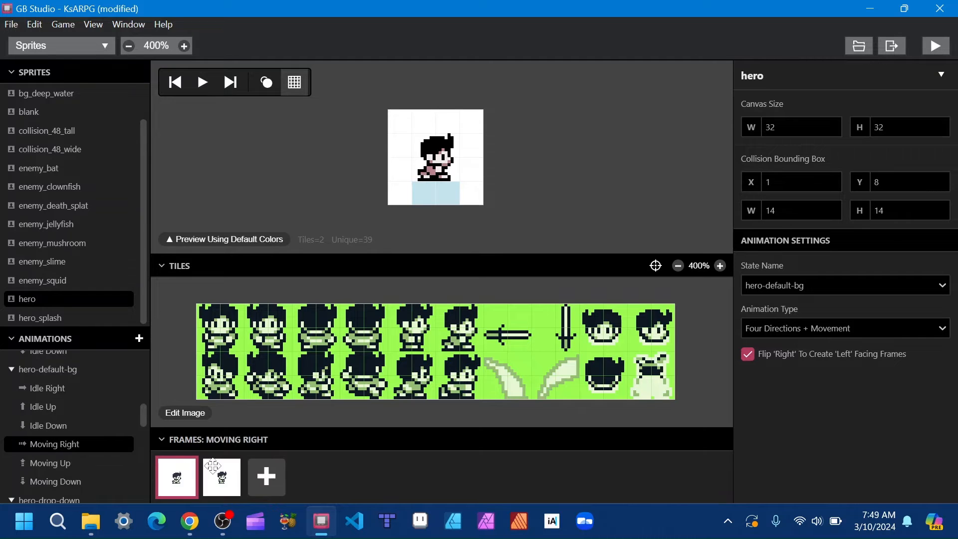
click(215, 475)
click(180, 476)
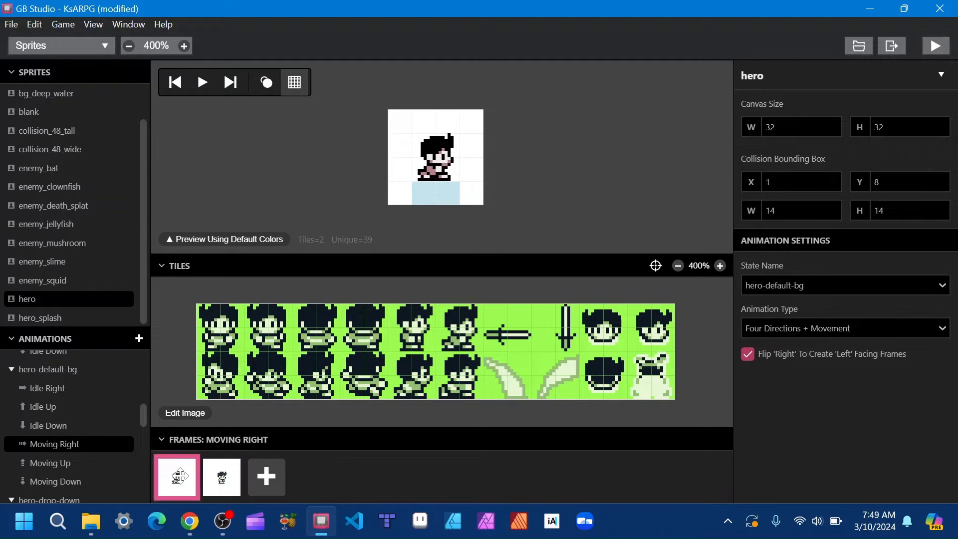
click(212, 481)
click(187, 481)
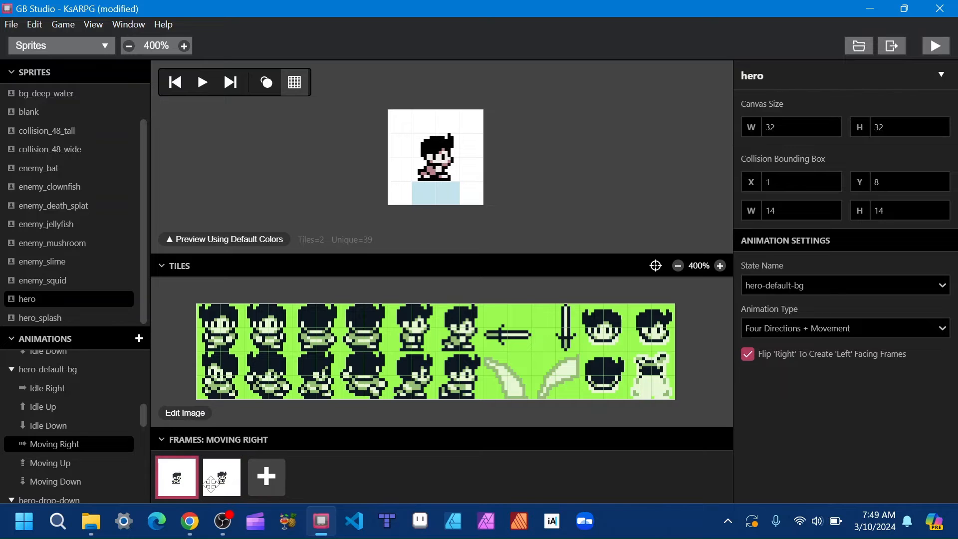
click(216, 483)
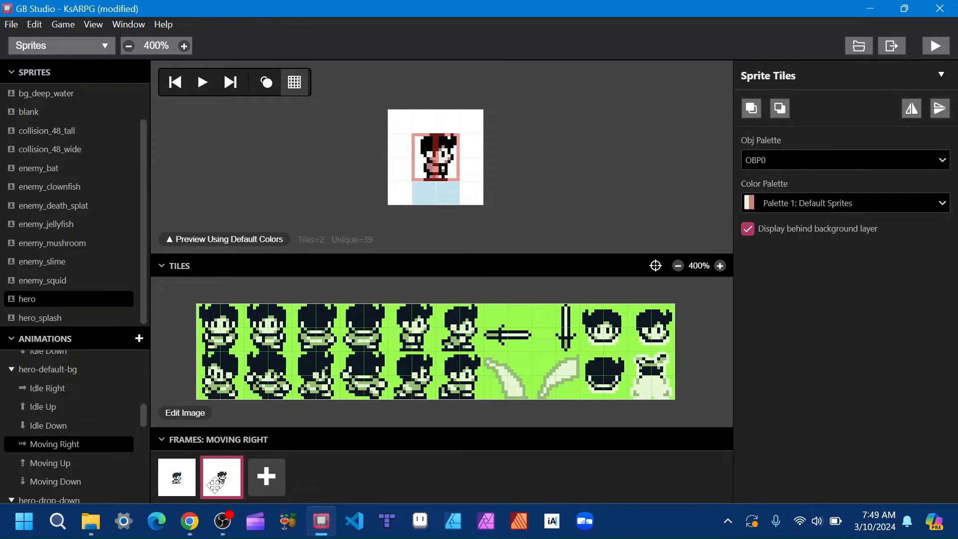
click(65, 49)
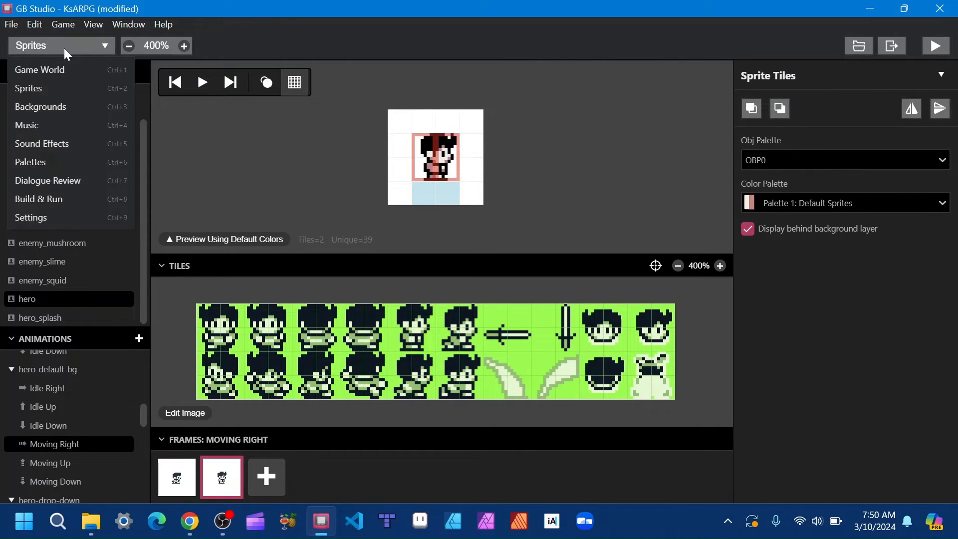
click(60, 70)
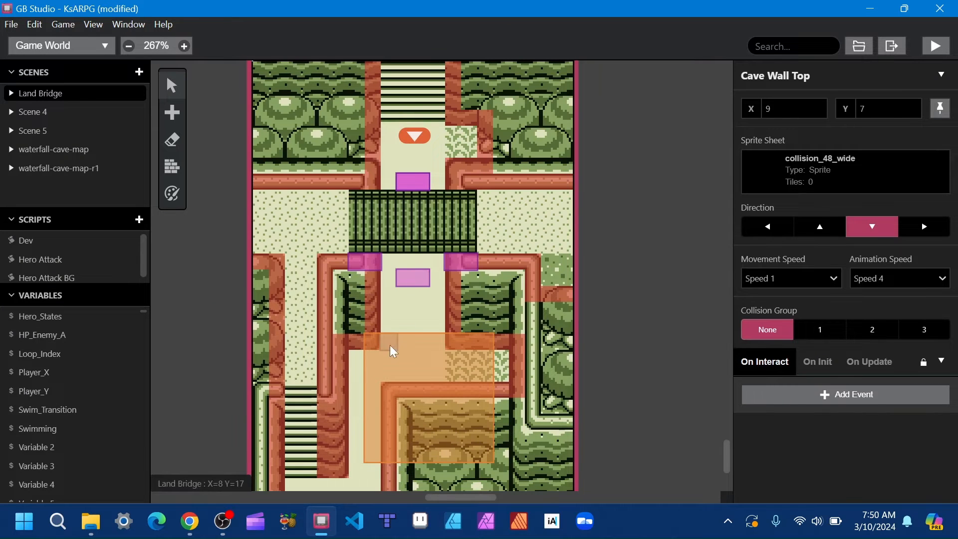
Review the Cave Wall Left, Right, Top and Bottom actors around the bridge, checking their sprite sheets and collision groups.
click(370, 269)
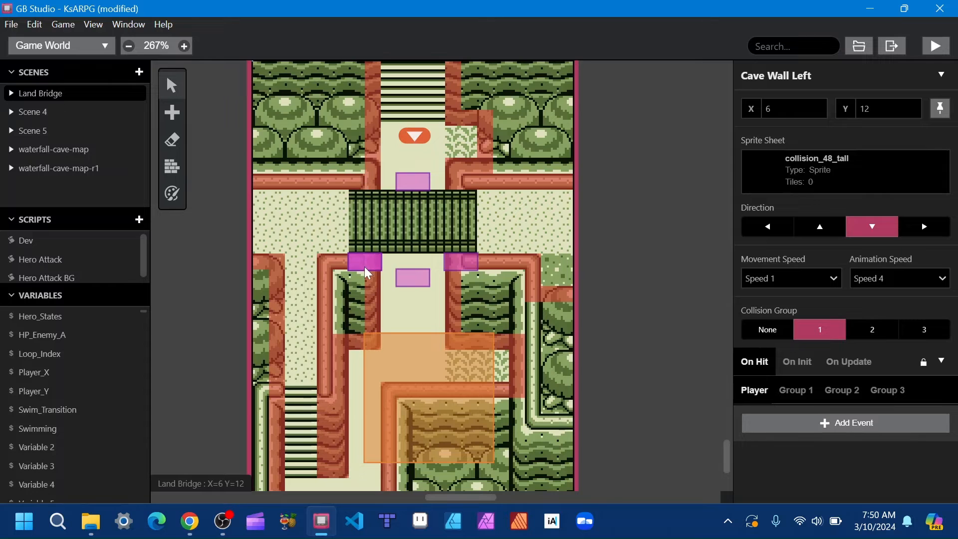
click(466, 262)
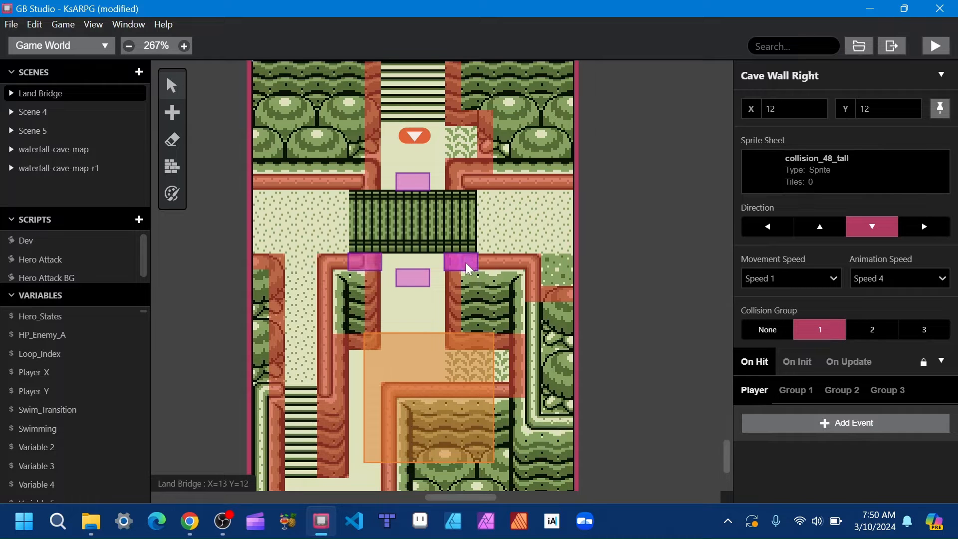
click(364, 265)
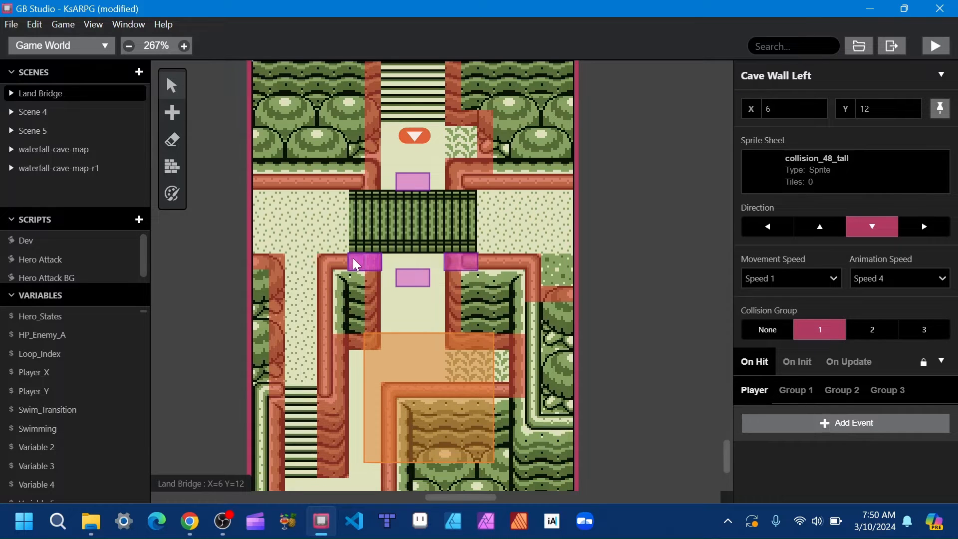
click(414, 184)
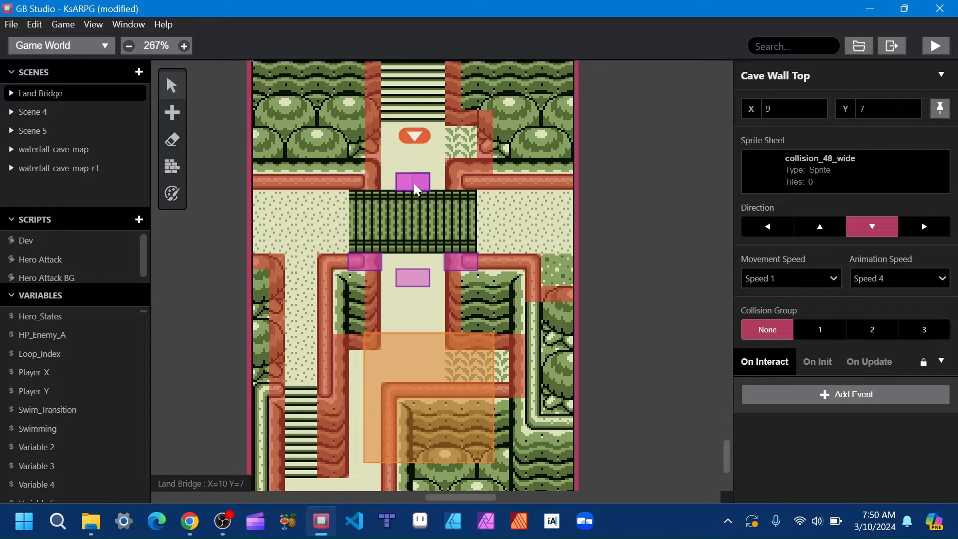
click(413, 275)
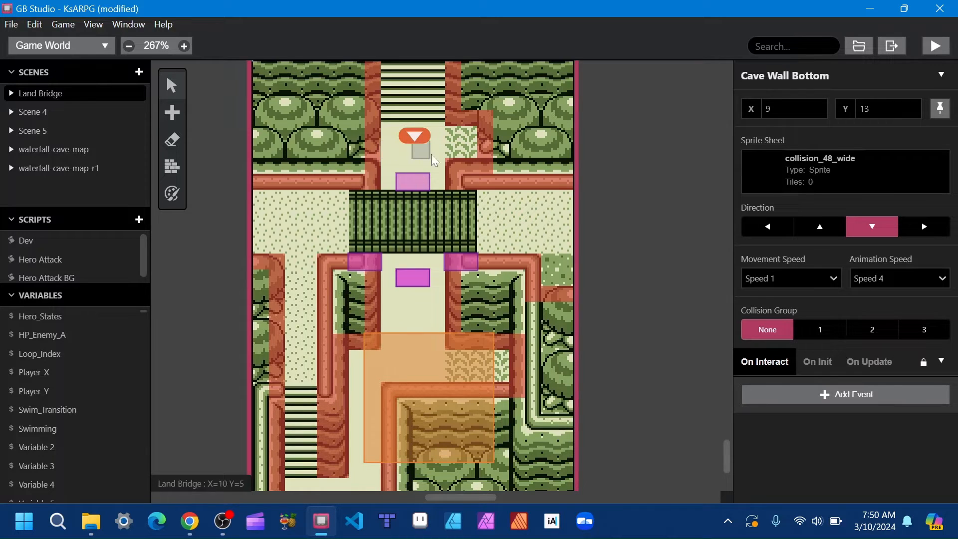
Move the 8 by 8 trigger over the bridge to X 6, Y 6, and switch to the Colors tool for the scene.
drag(430, 409, 357, 171)
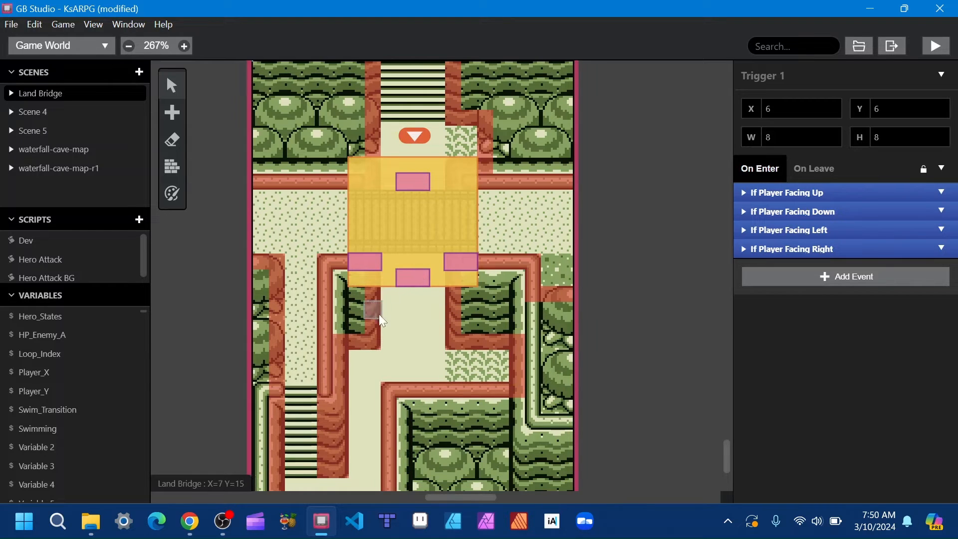
click(408, 315)
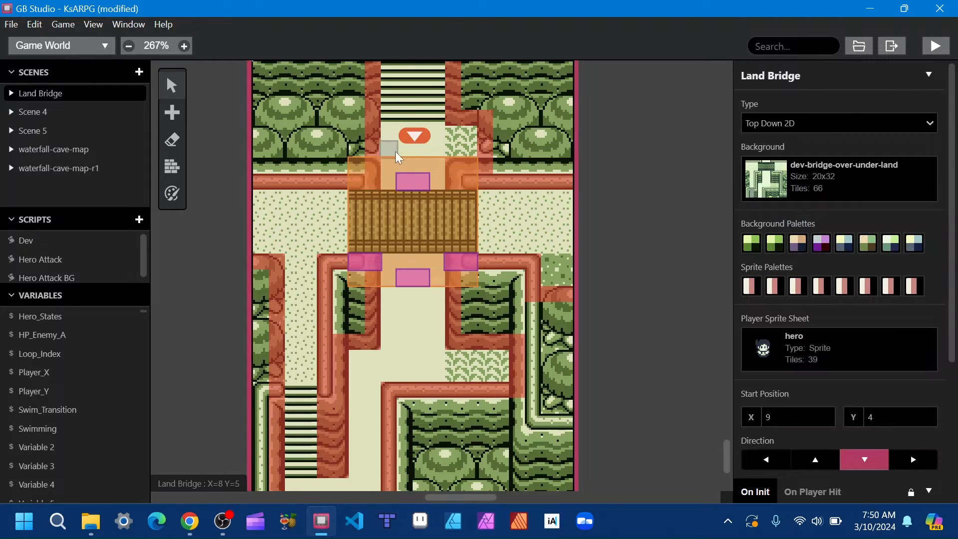
click(176, 193)
click(528, 85)
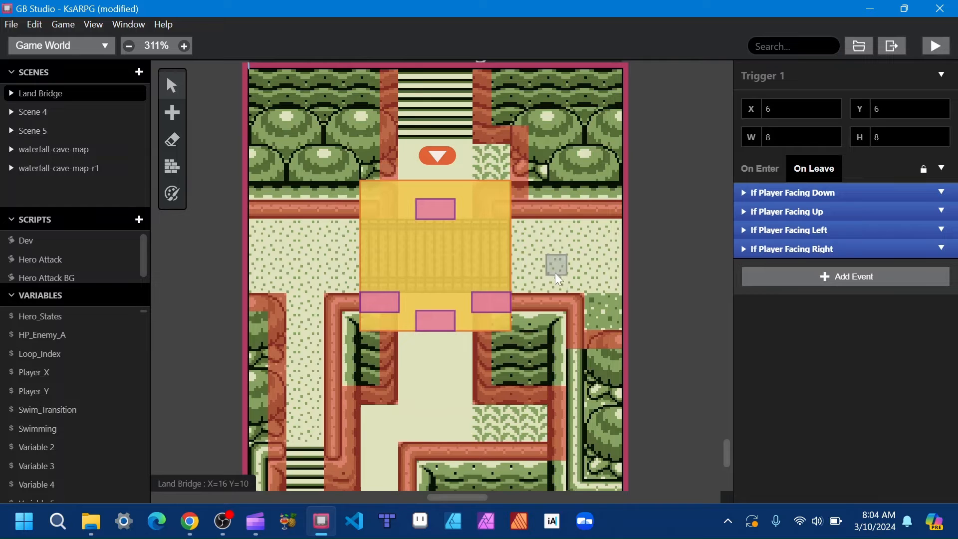
Examine the Land Bridge scene's On Init group Disable Invisible Walls and its disable-collisions events for the four cave walls.
click(583, 276)
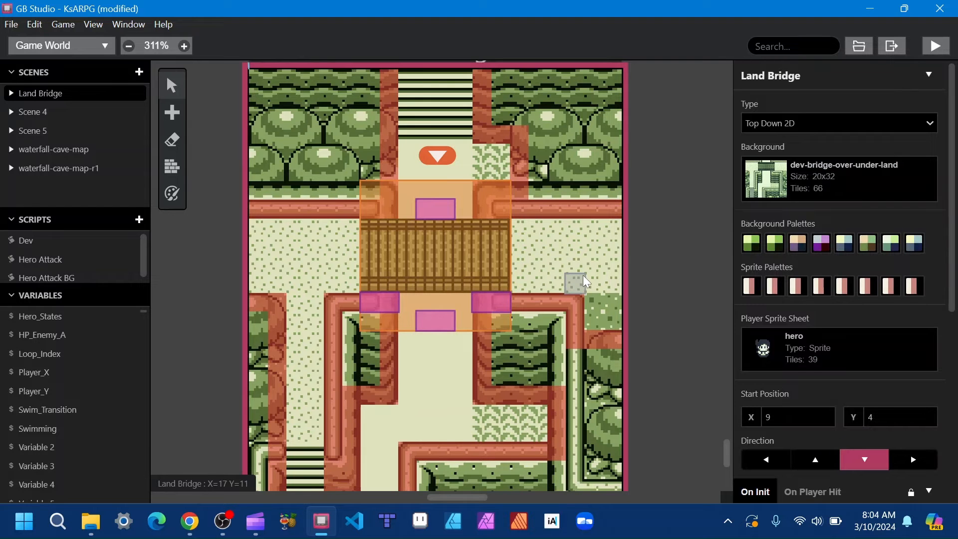
scroll(867, 370, down, 3)
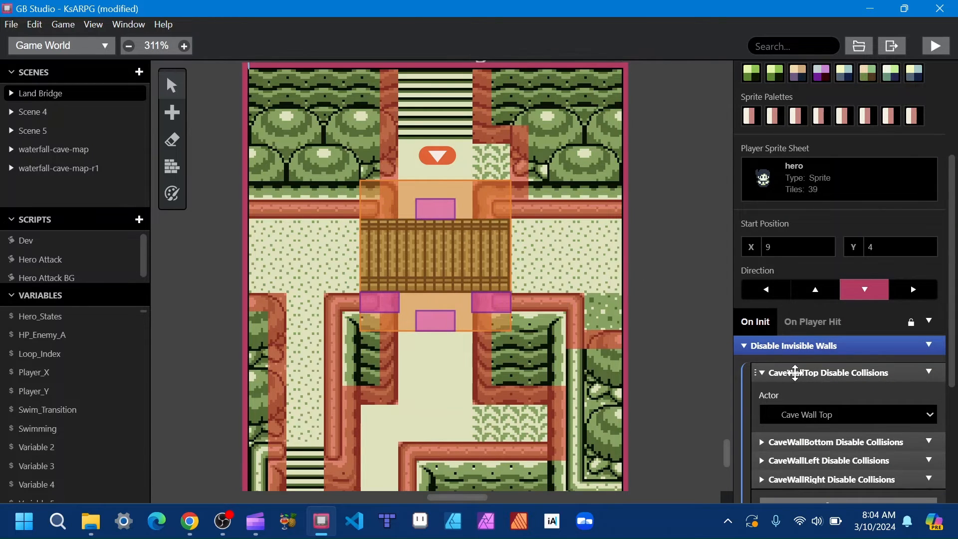
click(812, 345)
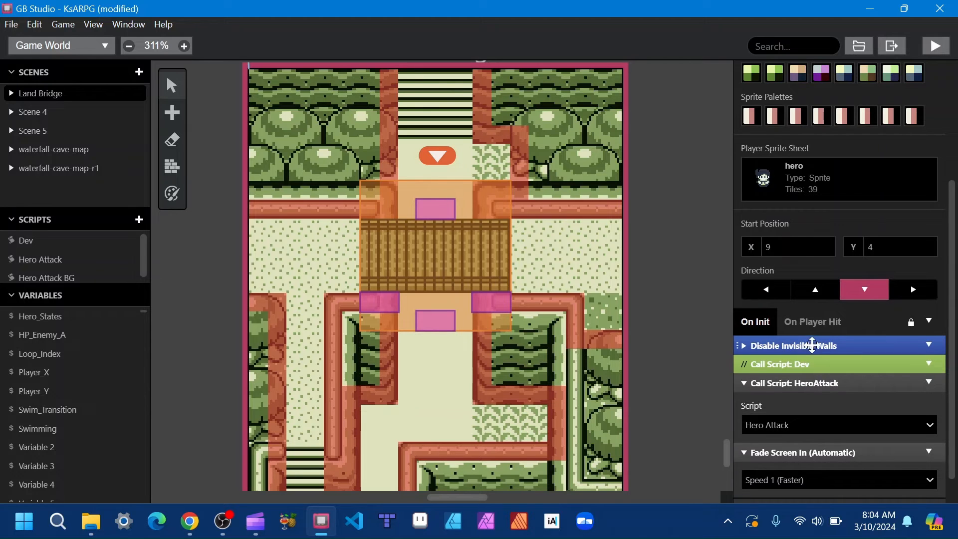
click(860, 345)
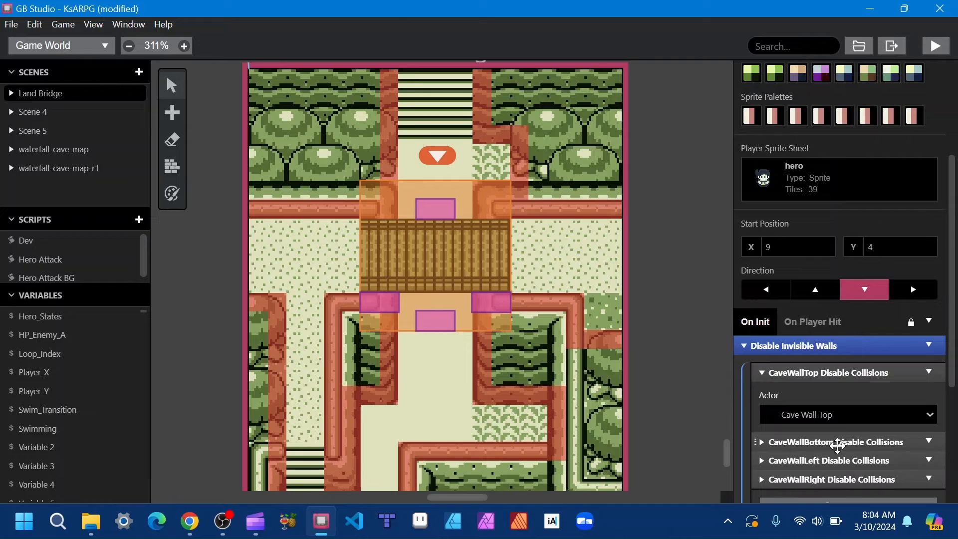
click(838, 443)
click(837, 442)
click(820, 370)
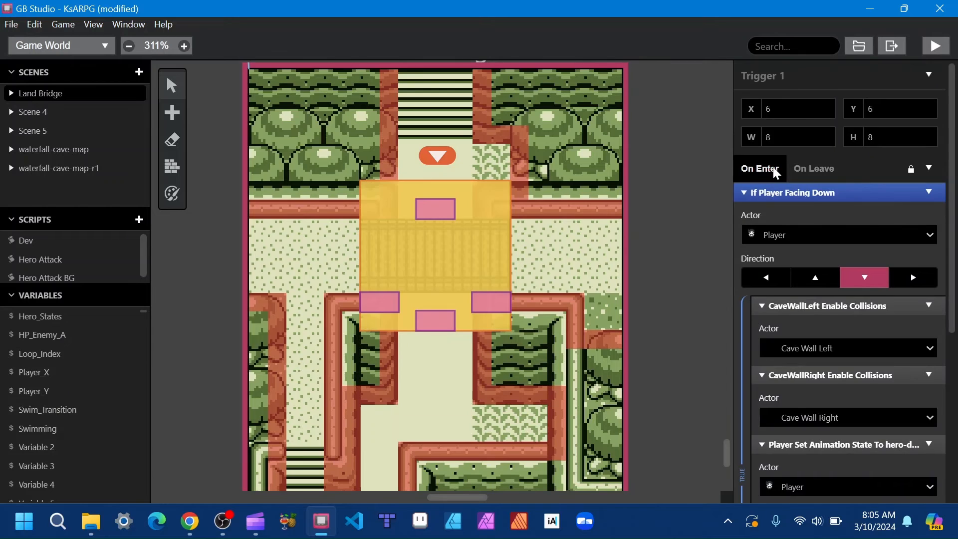
Review the bridge trigger's On Enter events under If Player Facing Down: wall collisions, player animation state and attack script.
click(773, 192)
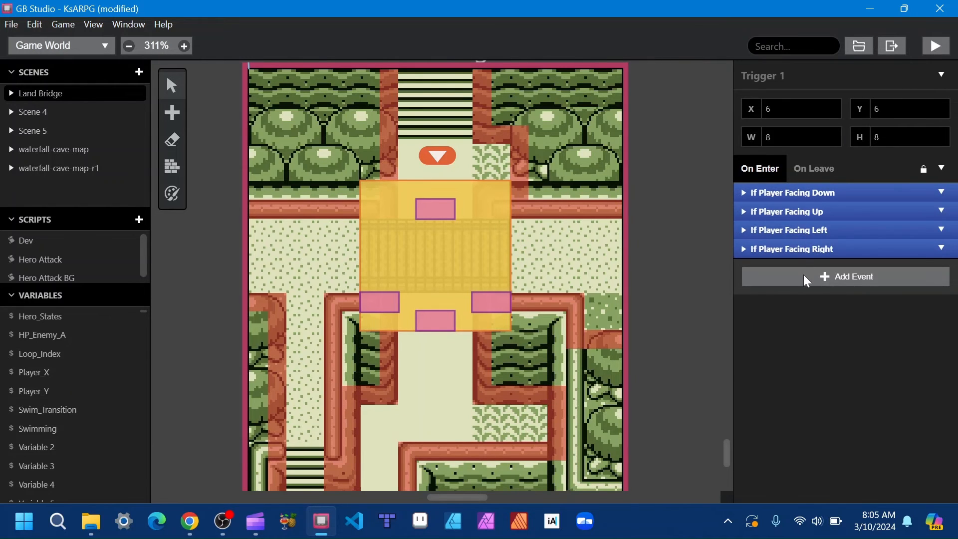
click(840, 192)
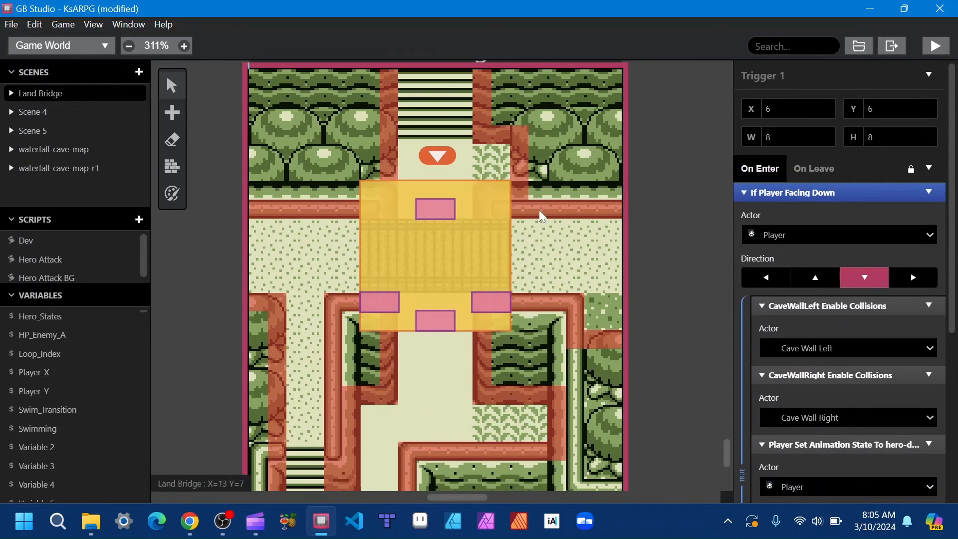
scroll(850, 372, down, 1)
scroll(850, 372, down, 3)
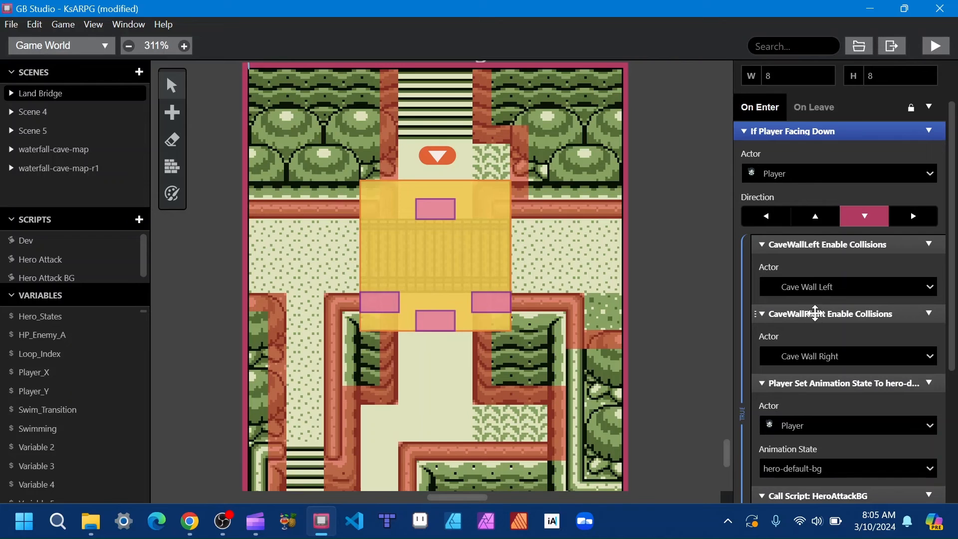
scroll(841, 384, down, 2)
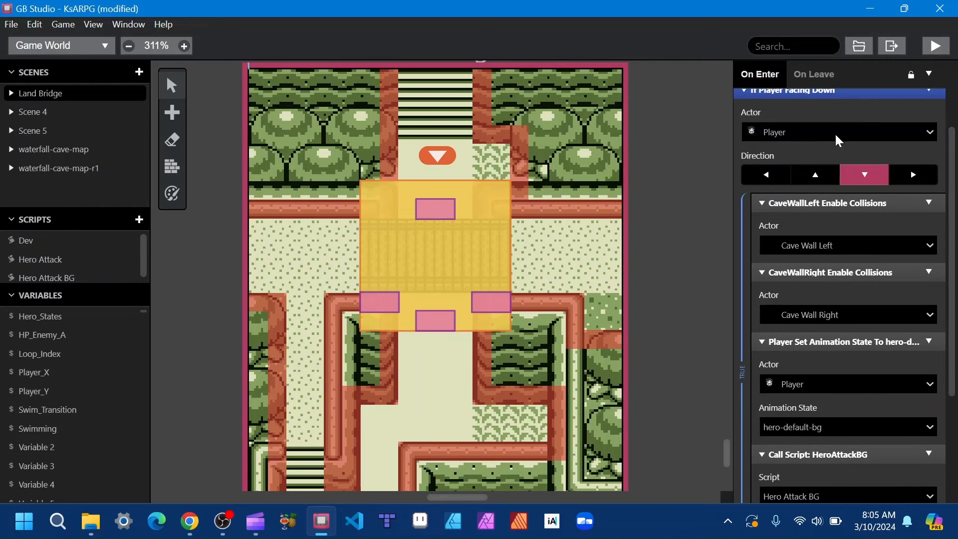
click(822, 97)
Review the bridge trigger's On Leave events under If Player Facing Down: wall collisions, player animation state and attack script.
click(807, 169)
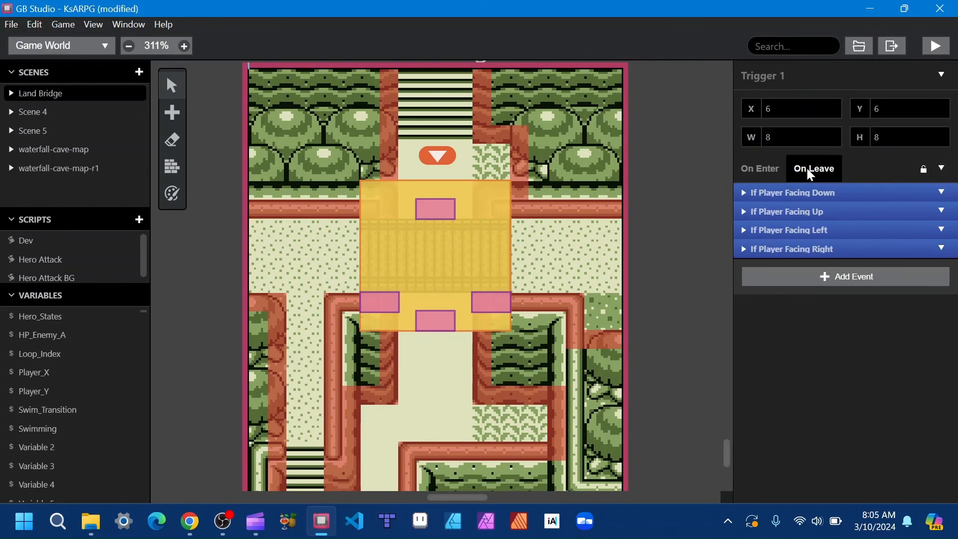
click(799, 193)
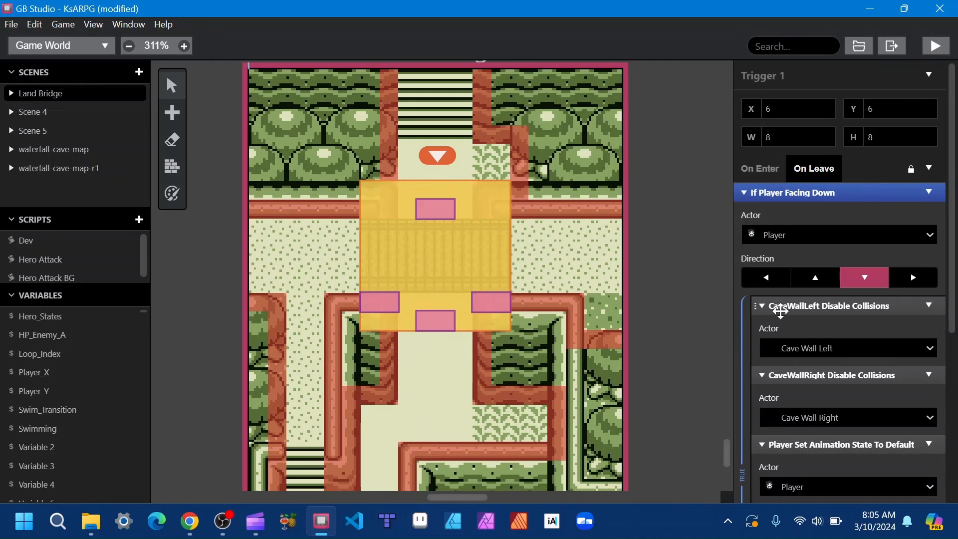
scroll(828, 372, down, 2)
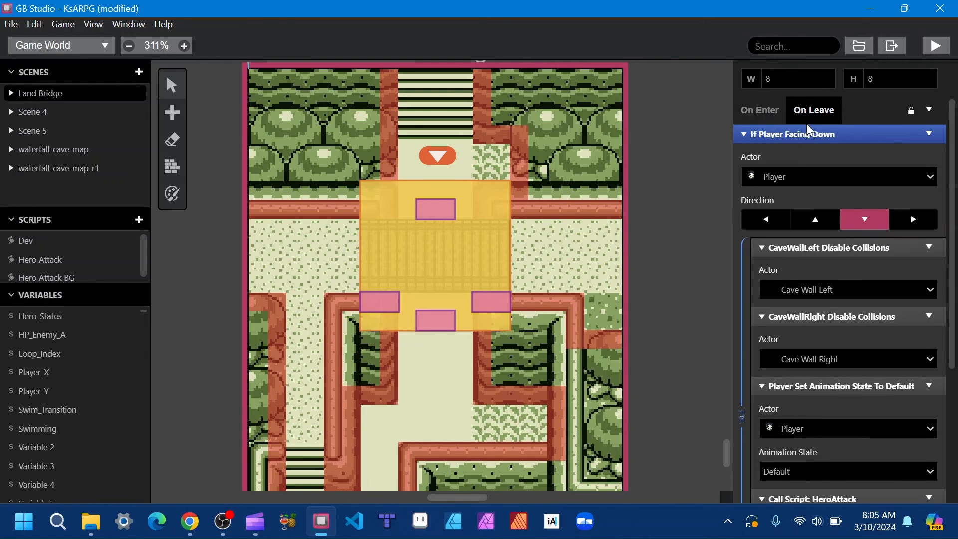
Compare the If Player Facing Left events for the top and bottom cave walls in the bridge trigger's On Enter and On Leave scripts.
click(773, 113)
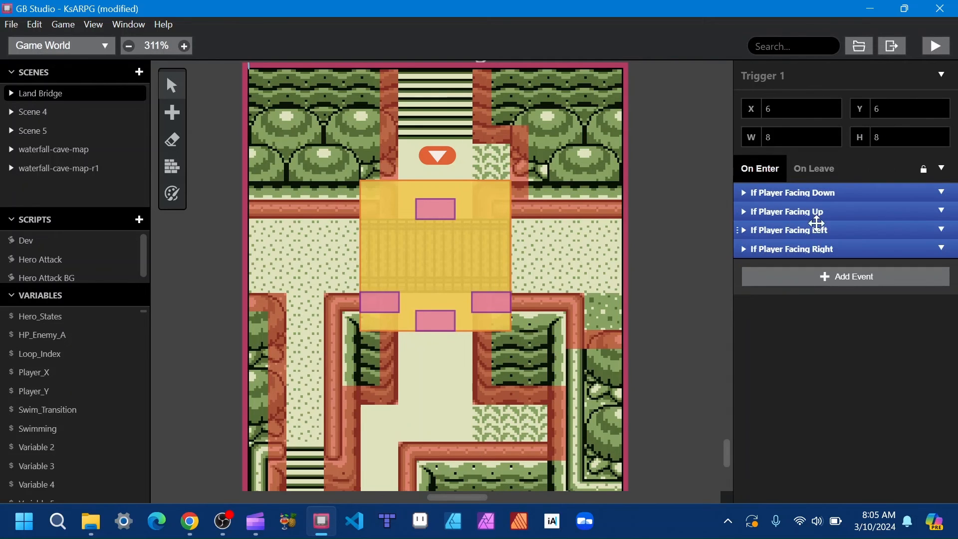
click(806, 234)
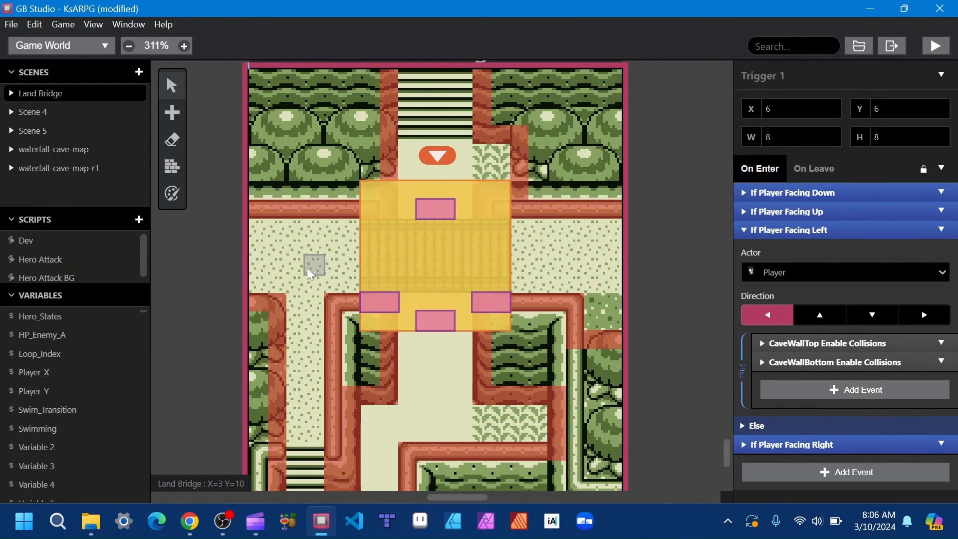
click(812, 171)
click(784, 193)
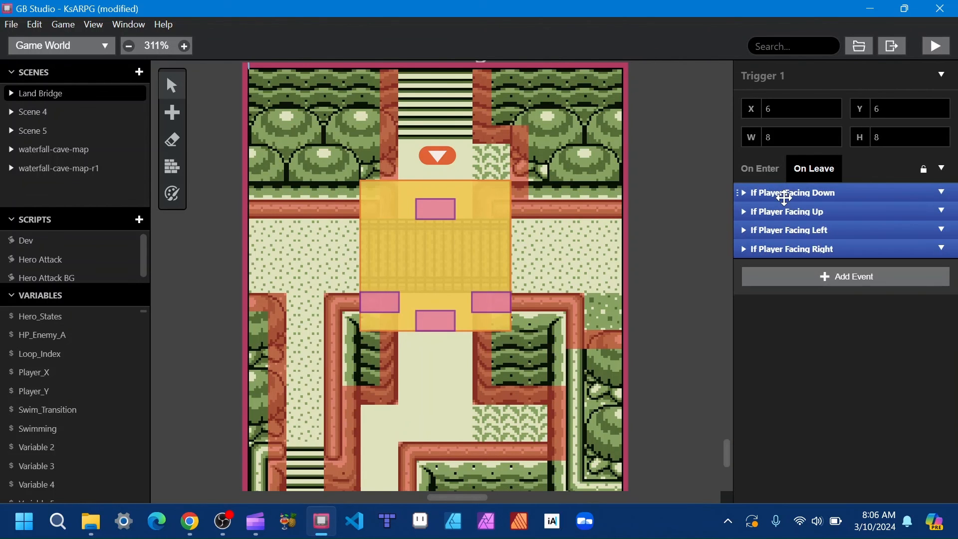
click(849, 231)
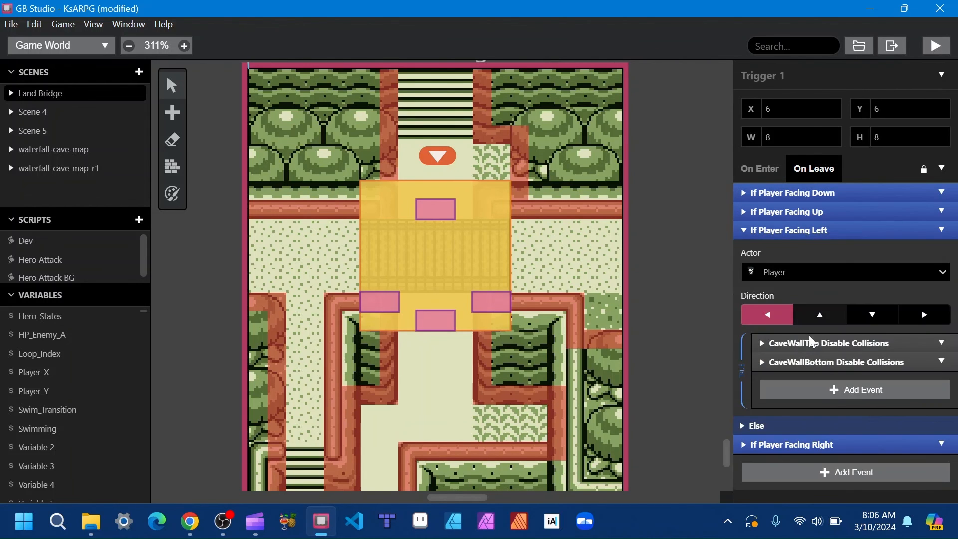
click(823, 230)
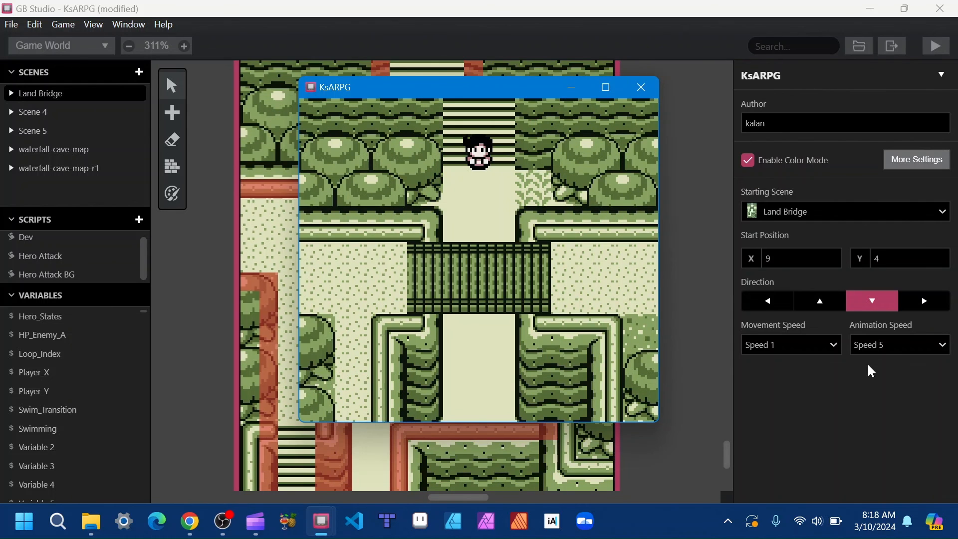
Playtest the scene by walking the hero down under the bridge, around the lower path and up the stairs to bridge level.
key(Down)
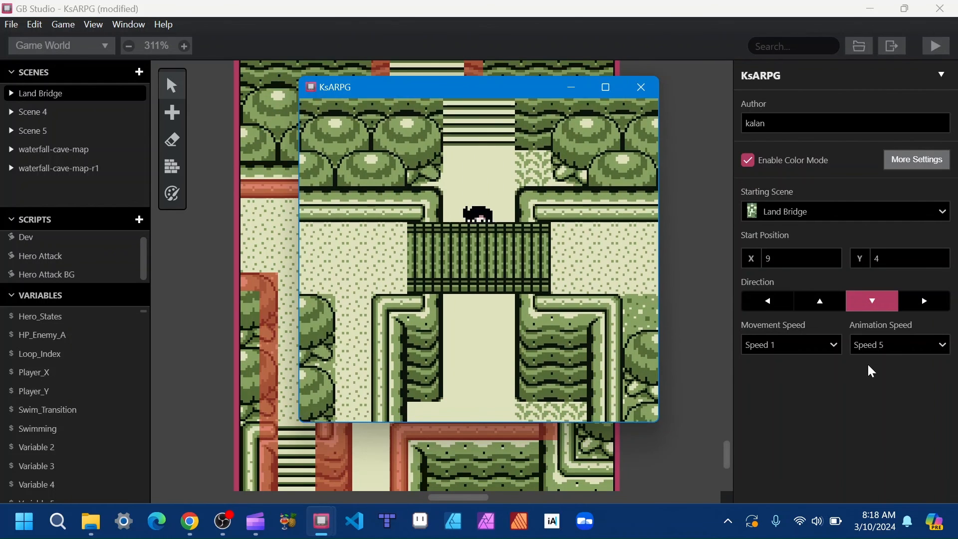
key(Left)
key(Down)
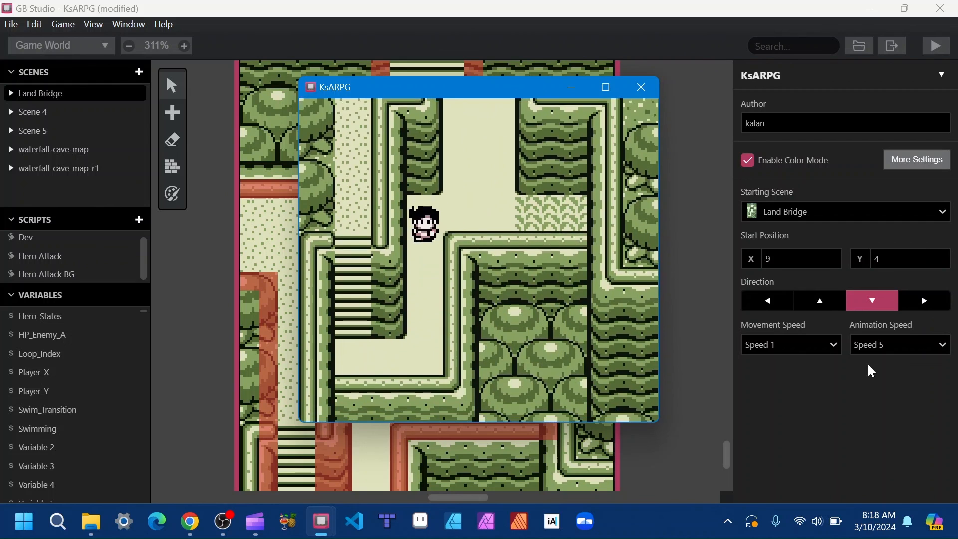
key(Left)
key(Up)
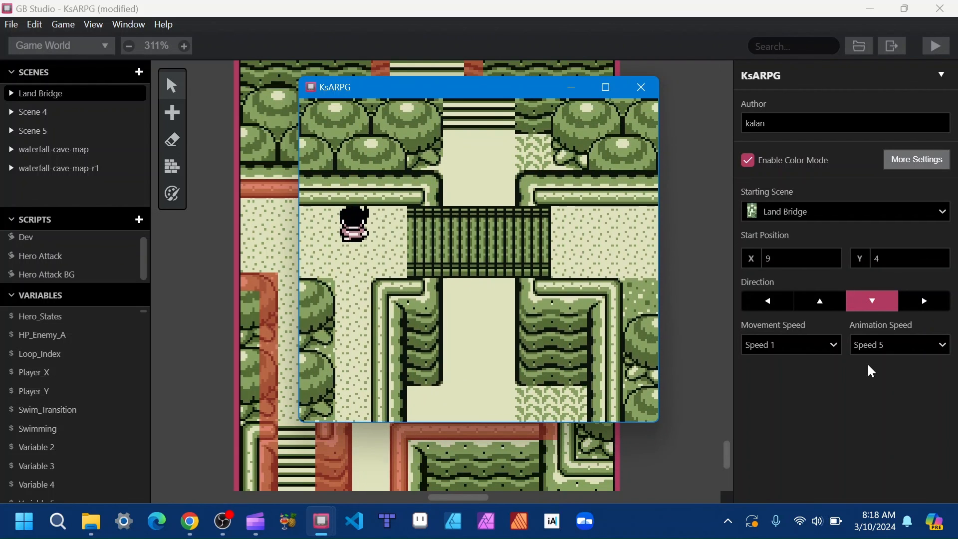
Walk the hero onto the bridge and move in all four directions to test the invisible walls along its upper and lower edges.
key(Right)
key(Down)
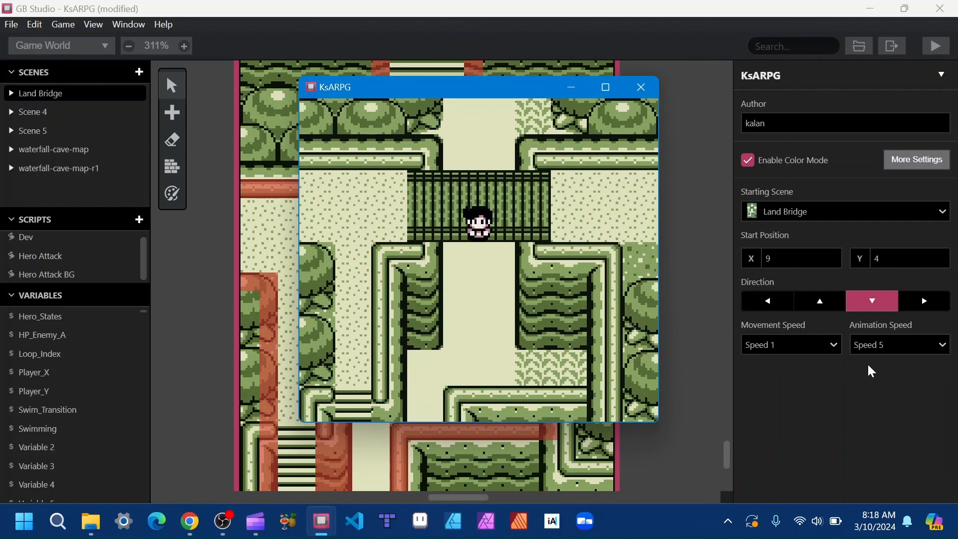
key(Up)
key(Right)
key(Left)
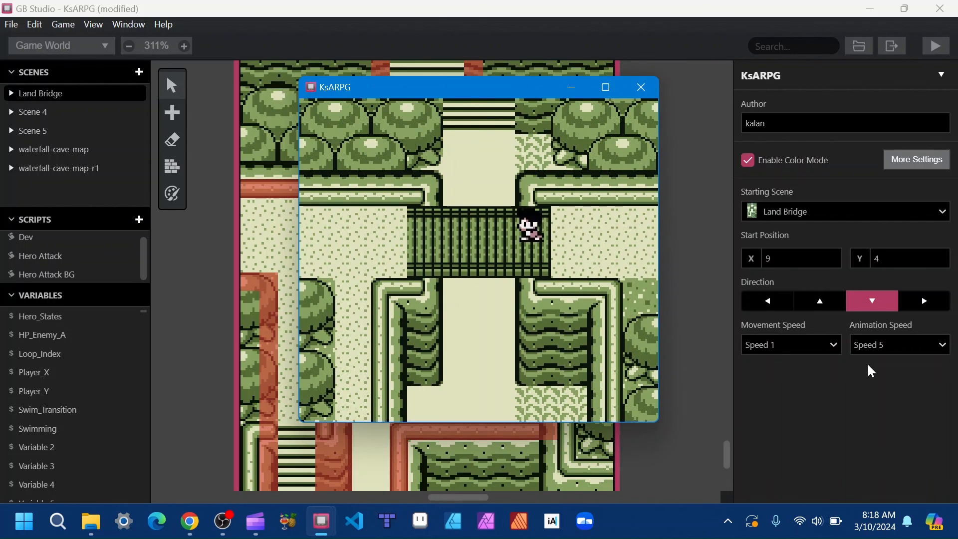
key(Down)
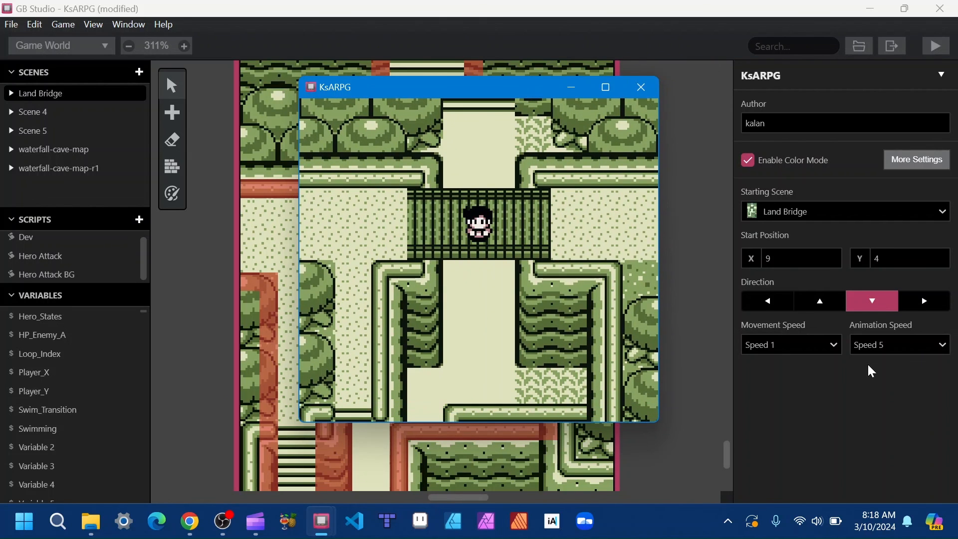